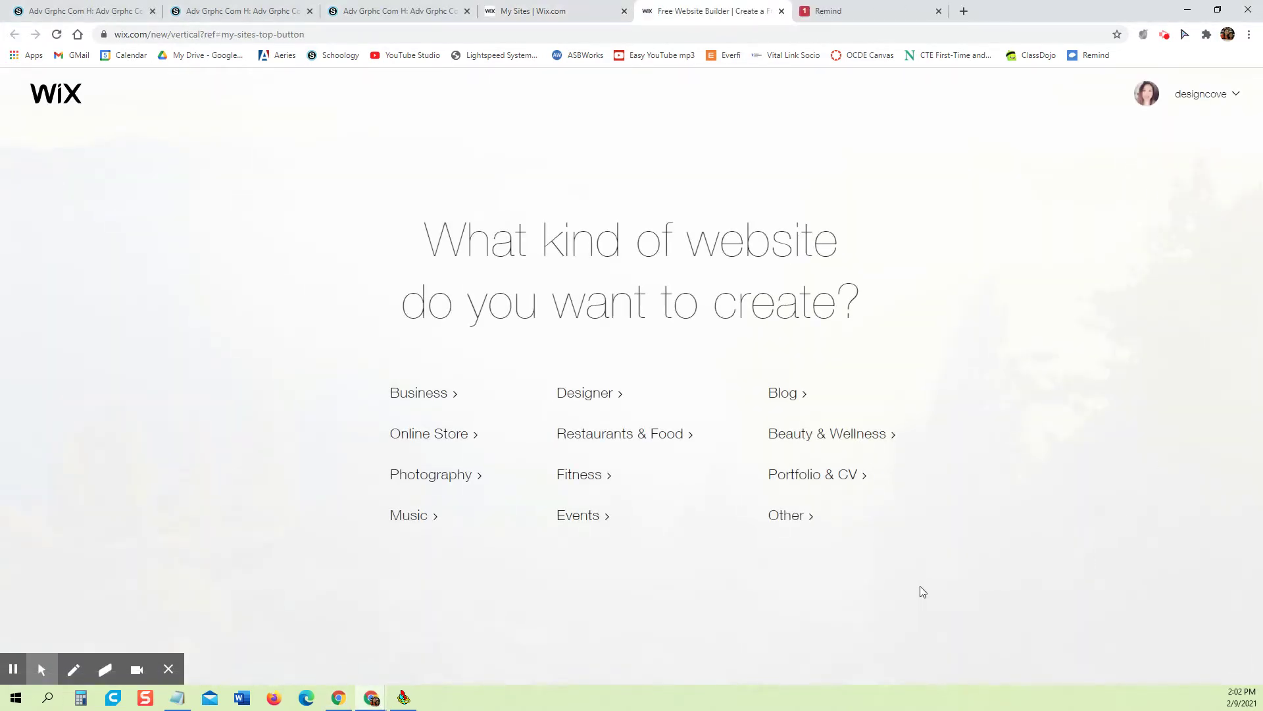
# Choose Other as the kind of website to create.
pyautogui.click(795, 520)
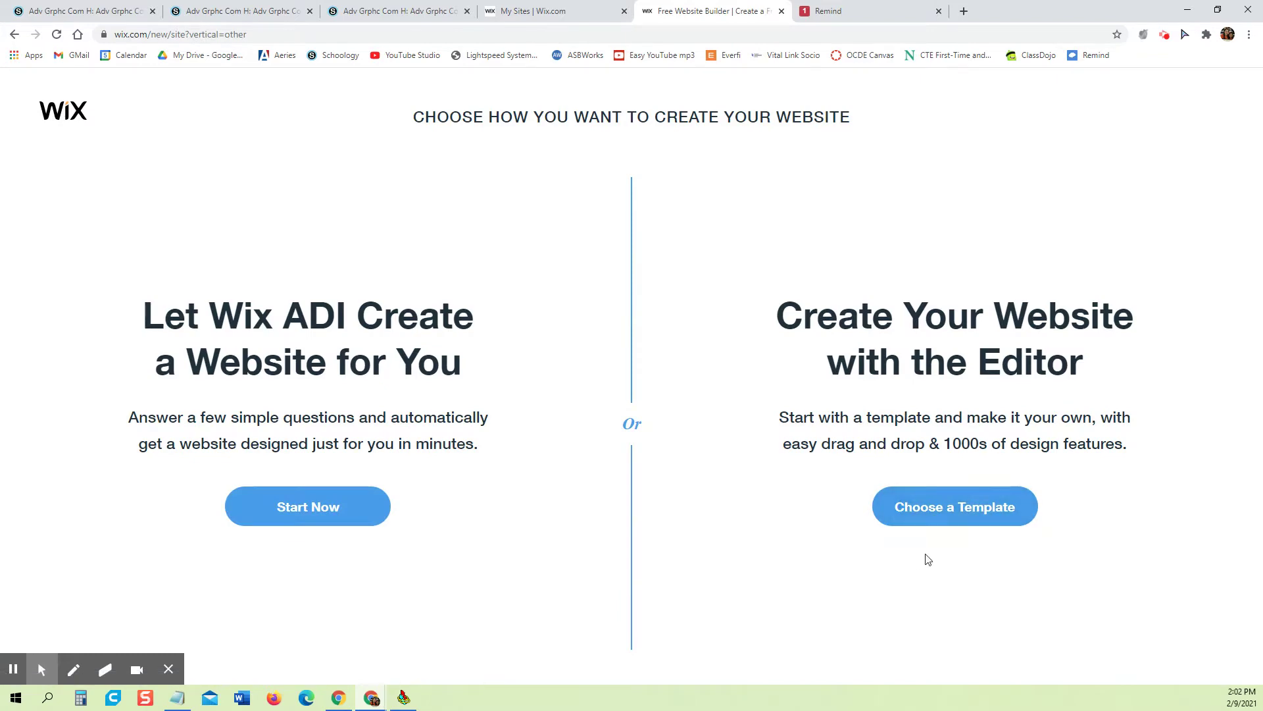
# Open the template gallery and go to page 2 to find the Construction Company template.
pyautogui.click(964, 507)
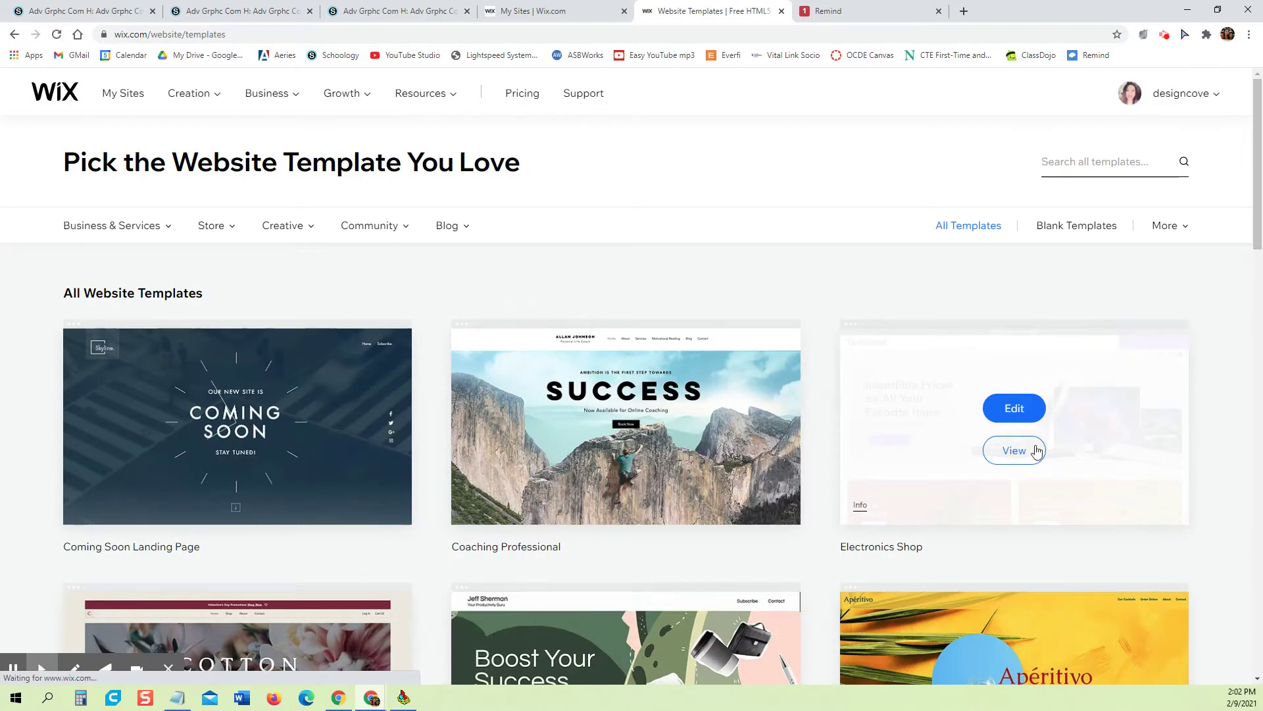
pyautogui.scroll(-8, 1076, 441)
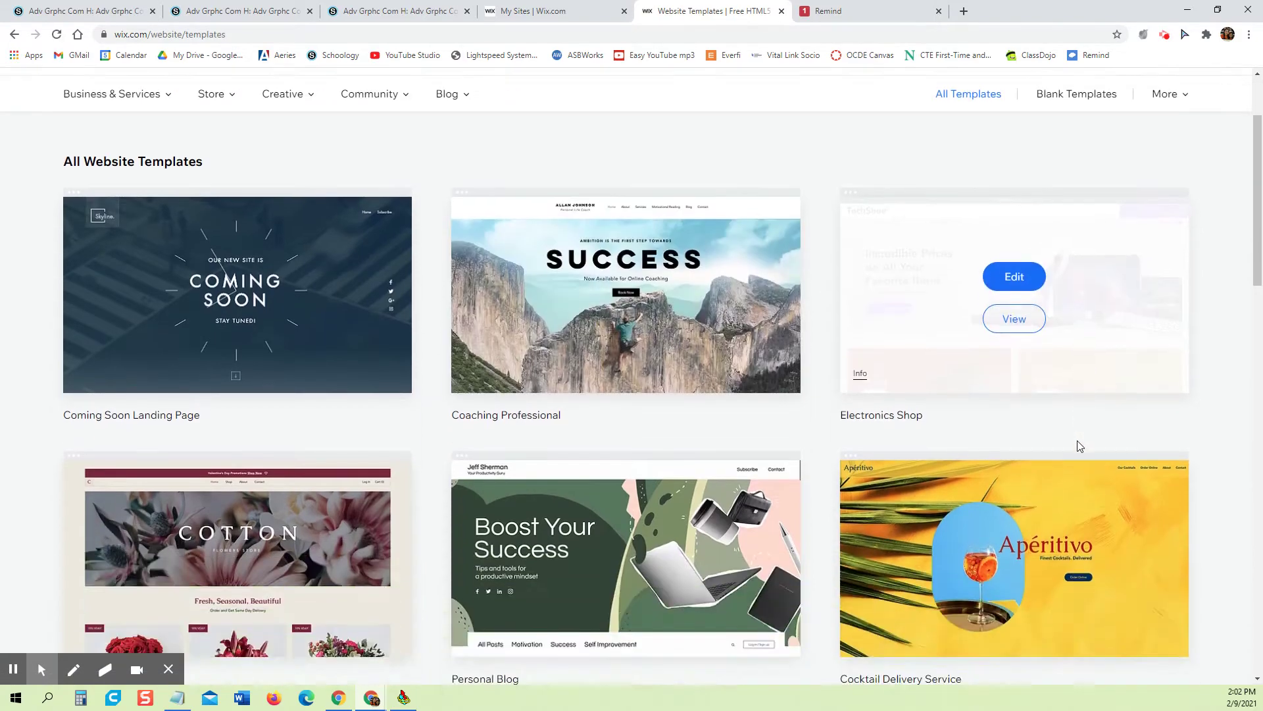
pyautogui.scroll(-4, 1078, 447)
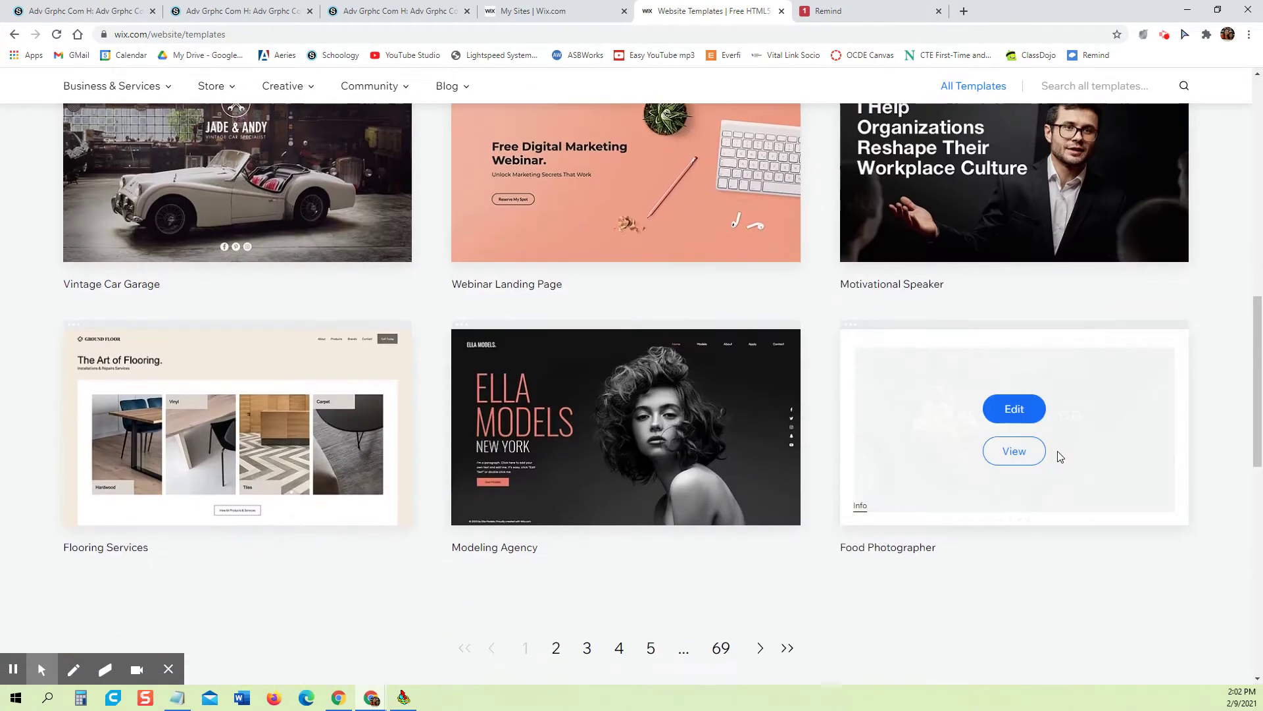
pyautogui.click(555, 650)
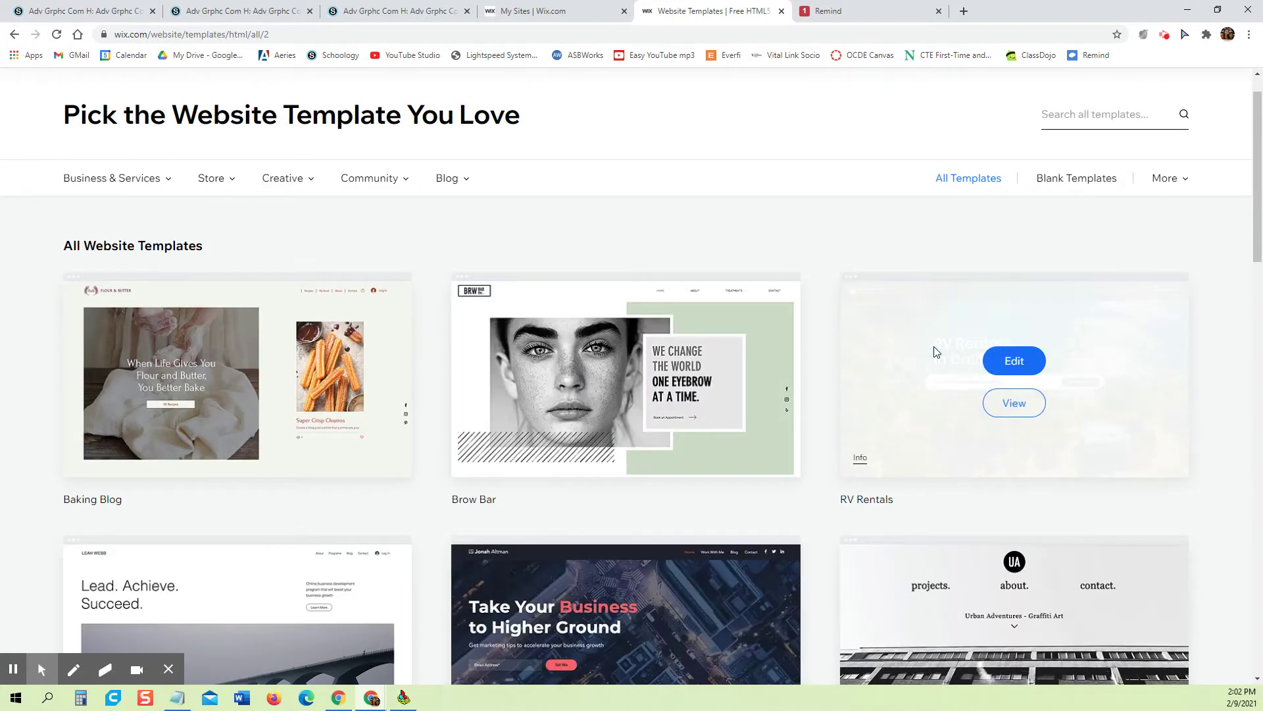
pyautogui.scroll(-5, 933, 353)
pyautogui.scroll(-7, 1172, 510)
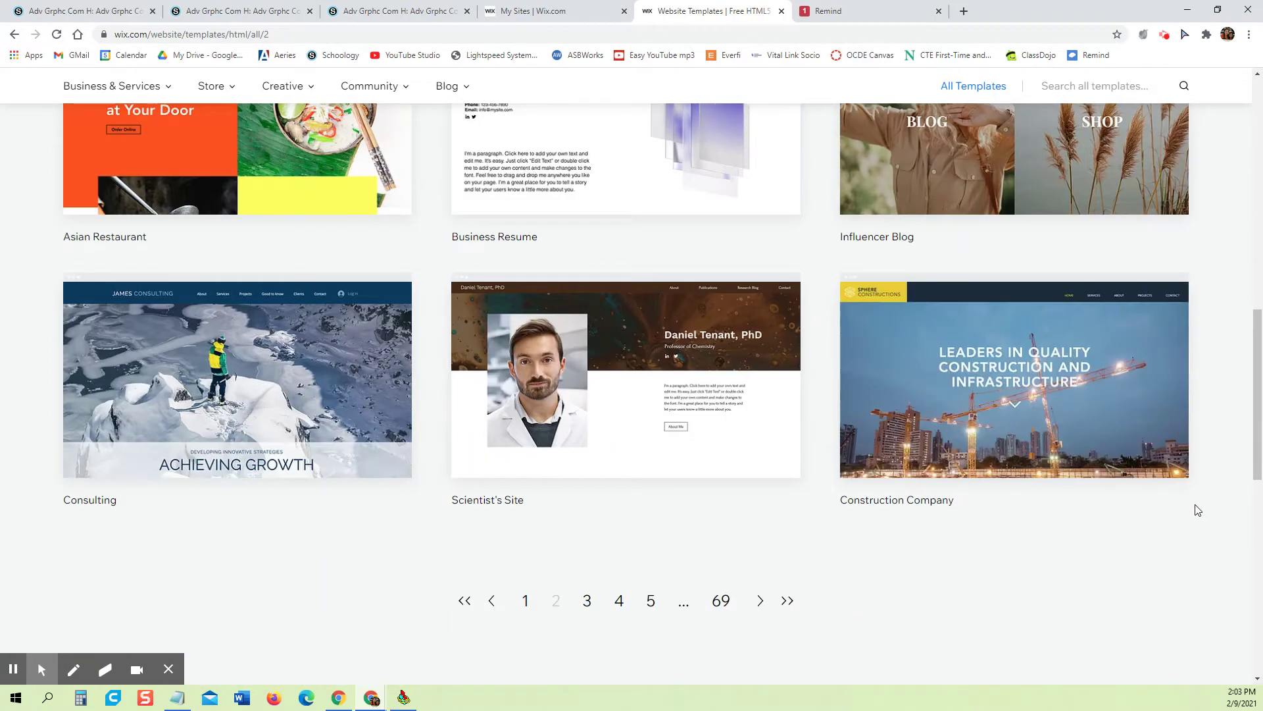
pyautogui.moveTo(1003, 376)
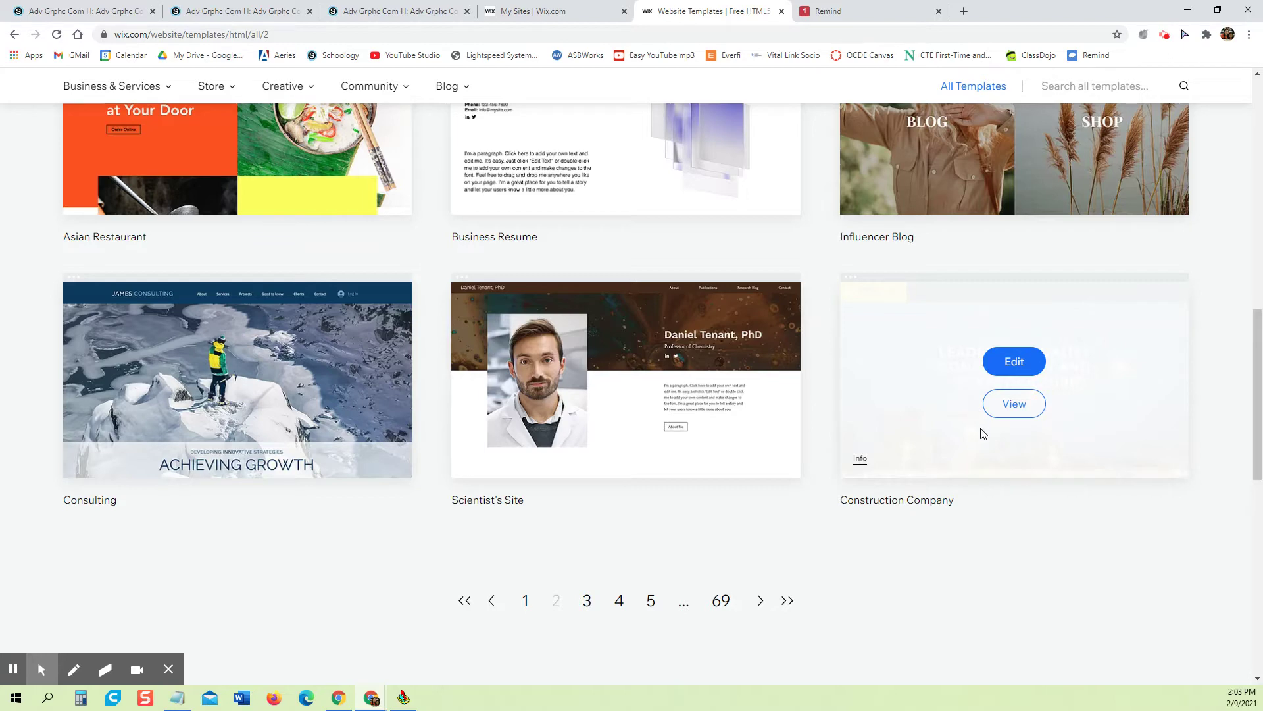
# Preview the Construction Company template and scroll through its full demo site.
pyautogui.click(1016, 406)
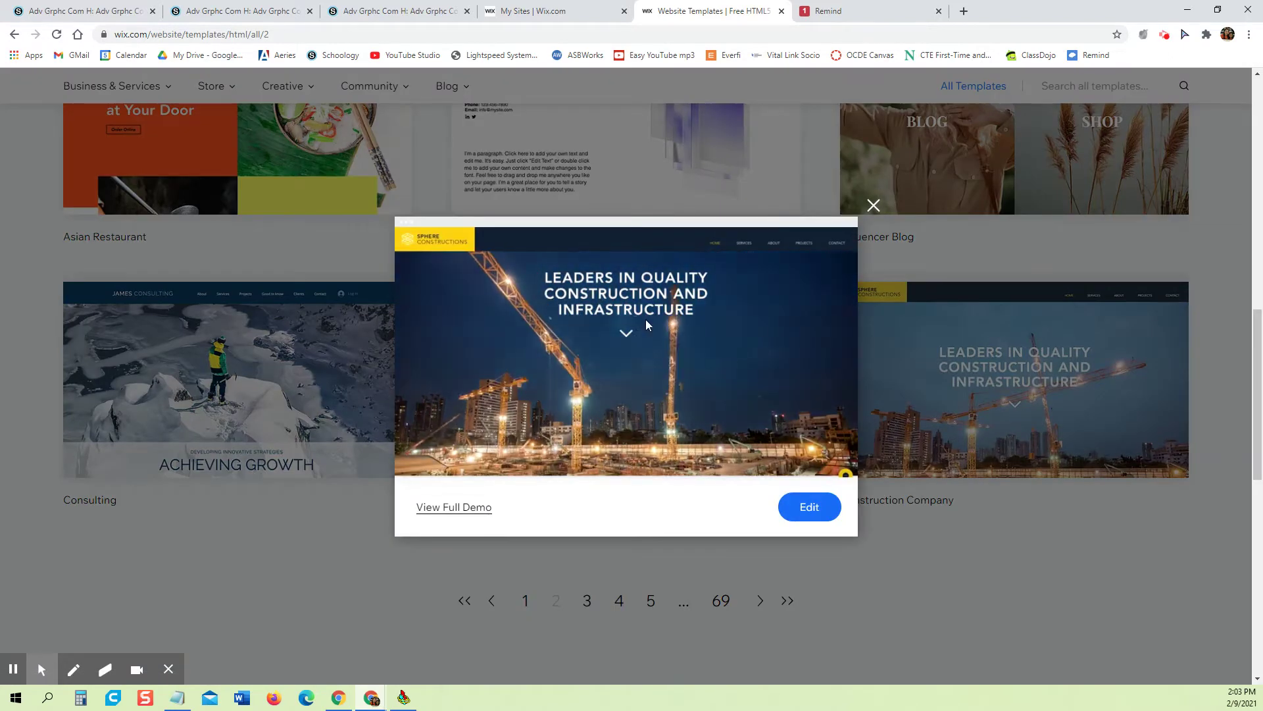
pyautogui.scroll(-4, 660, 377)
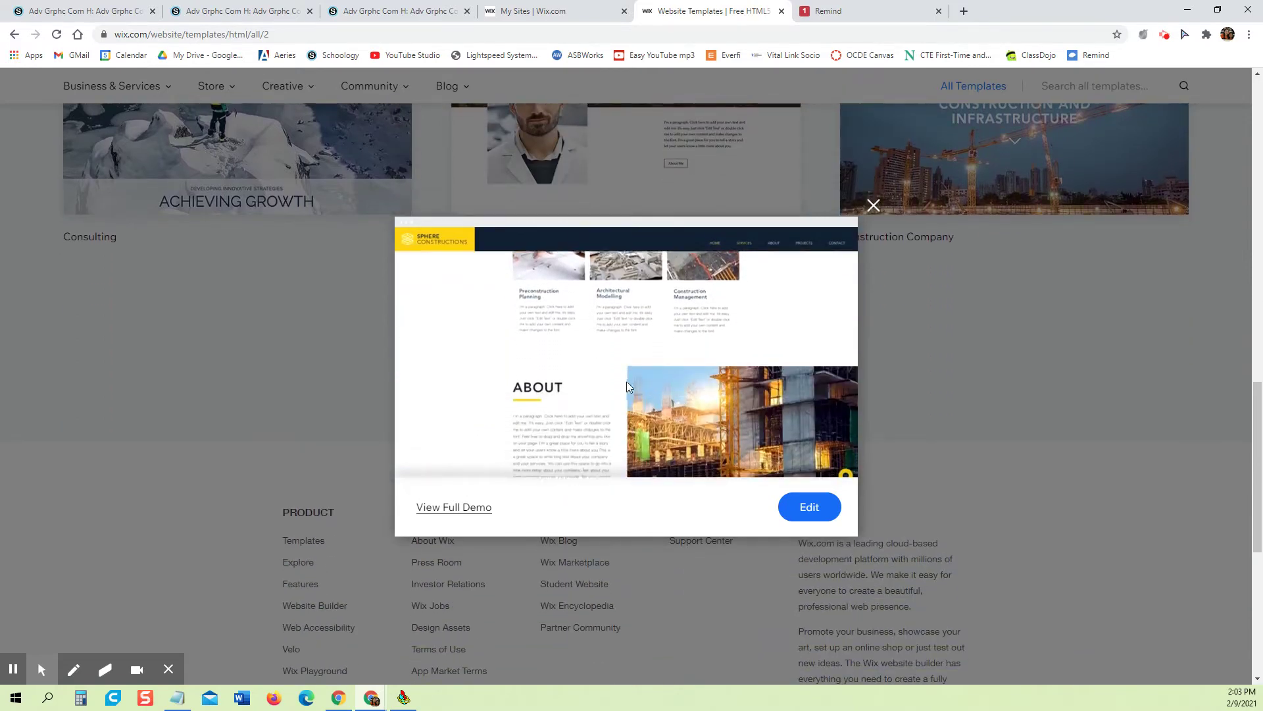
pyautogui.click(464, 510)
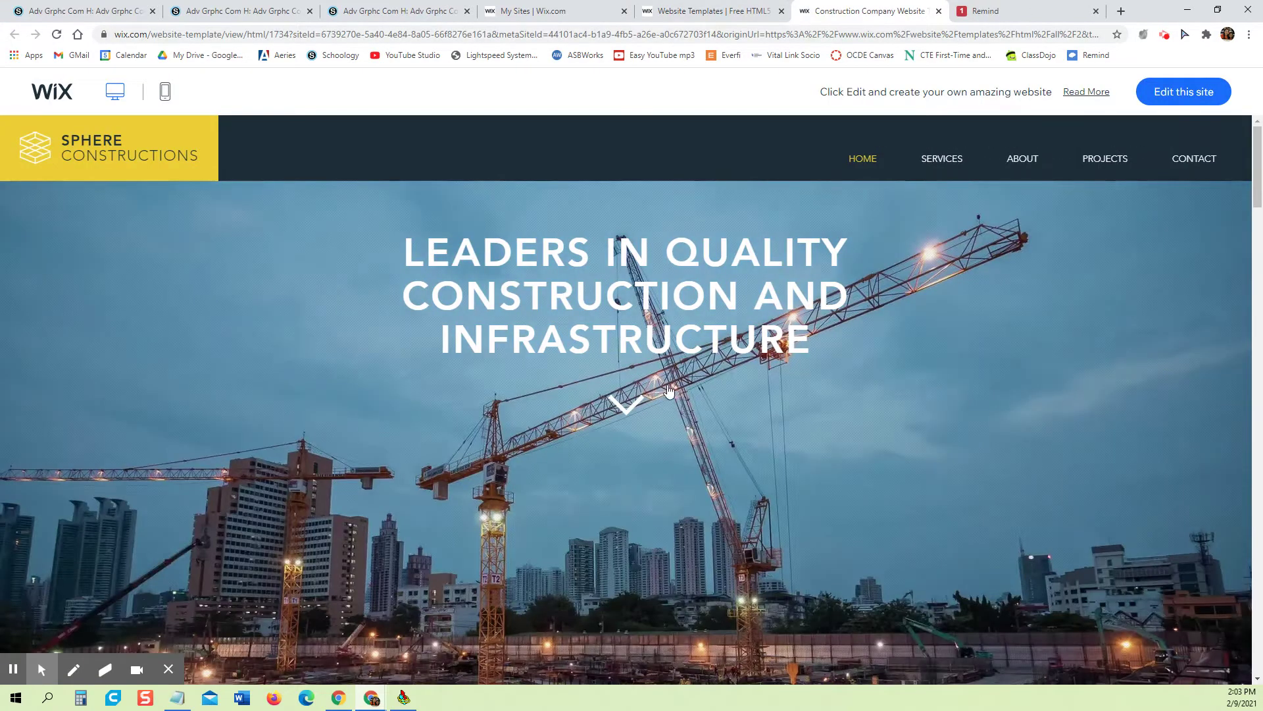
pyautogui.scroll(-3, 675, 414)
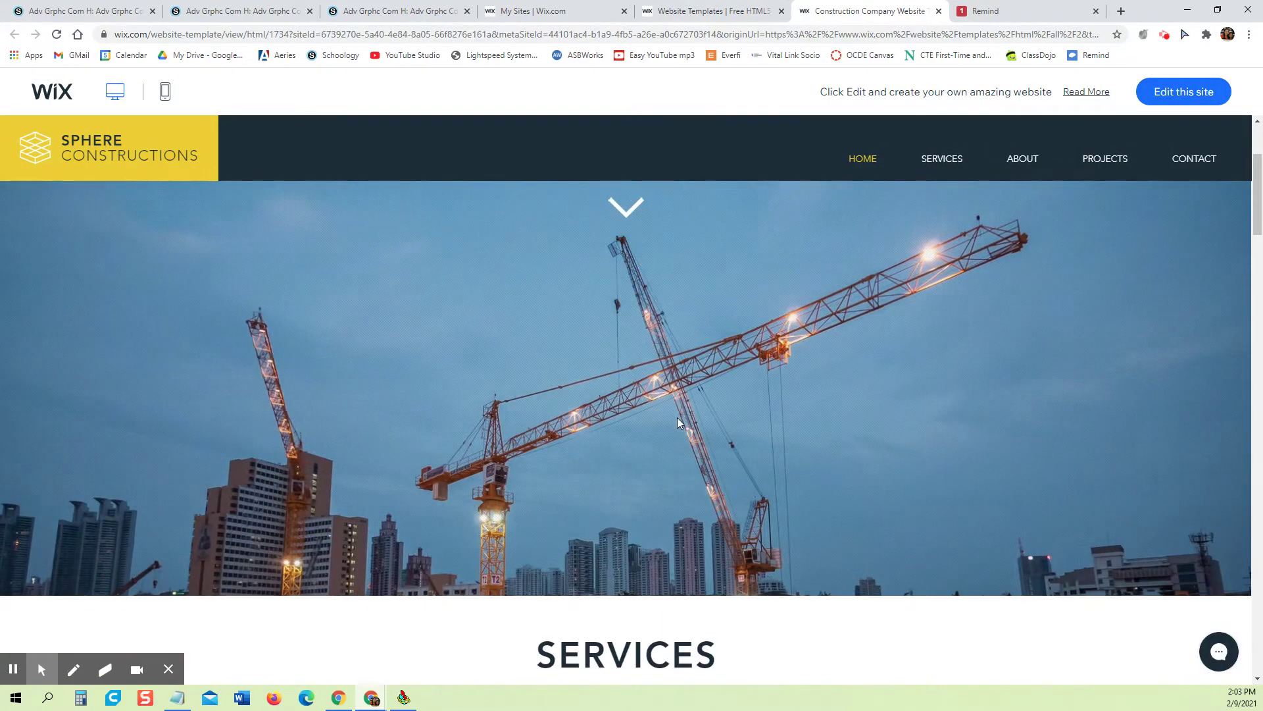
pyautogui.scroll(-13, 677, 419)
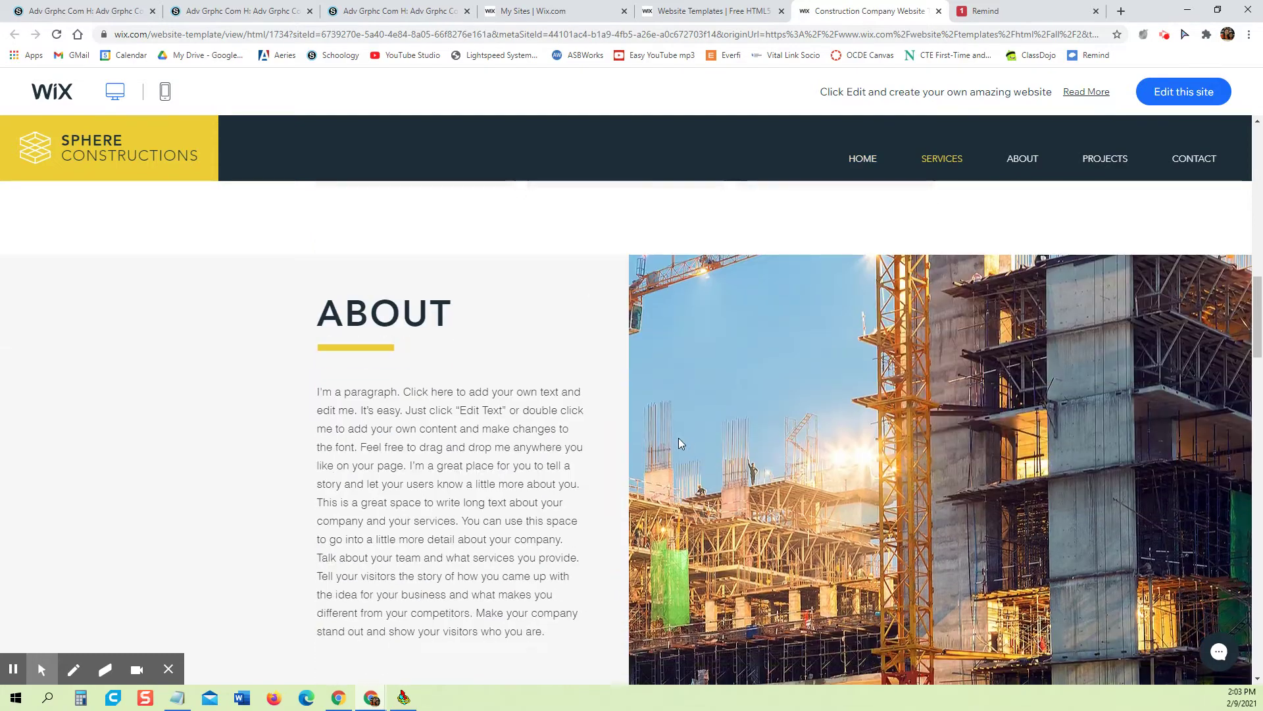
pyautogui.scroll(-15, 678, 438)
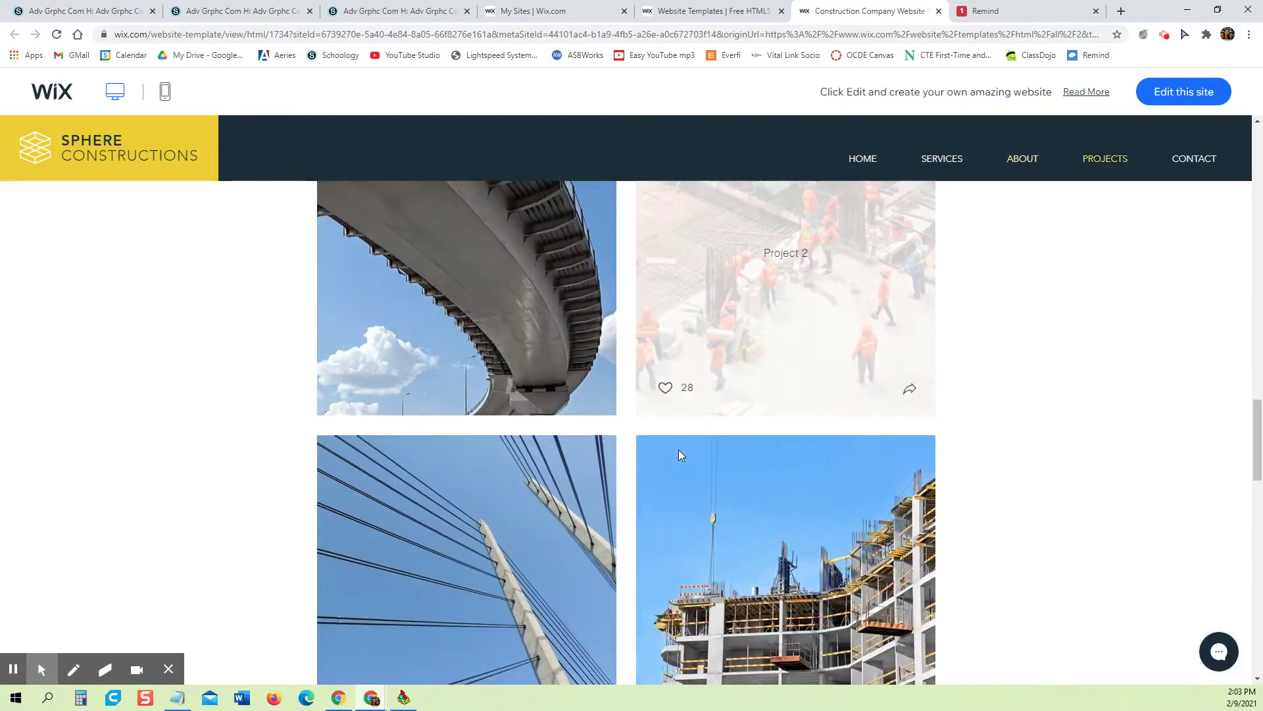
pyautogui.scroll(-9, 679, 456)
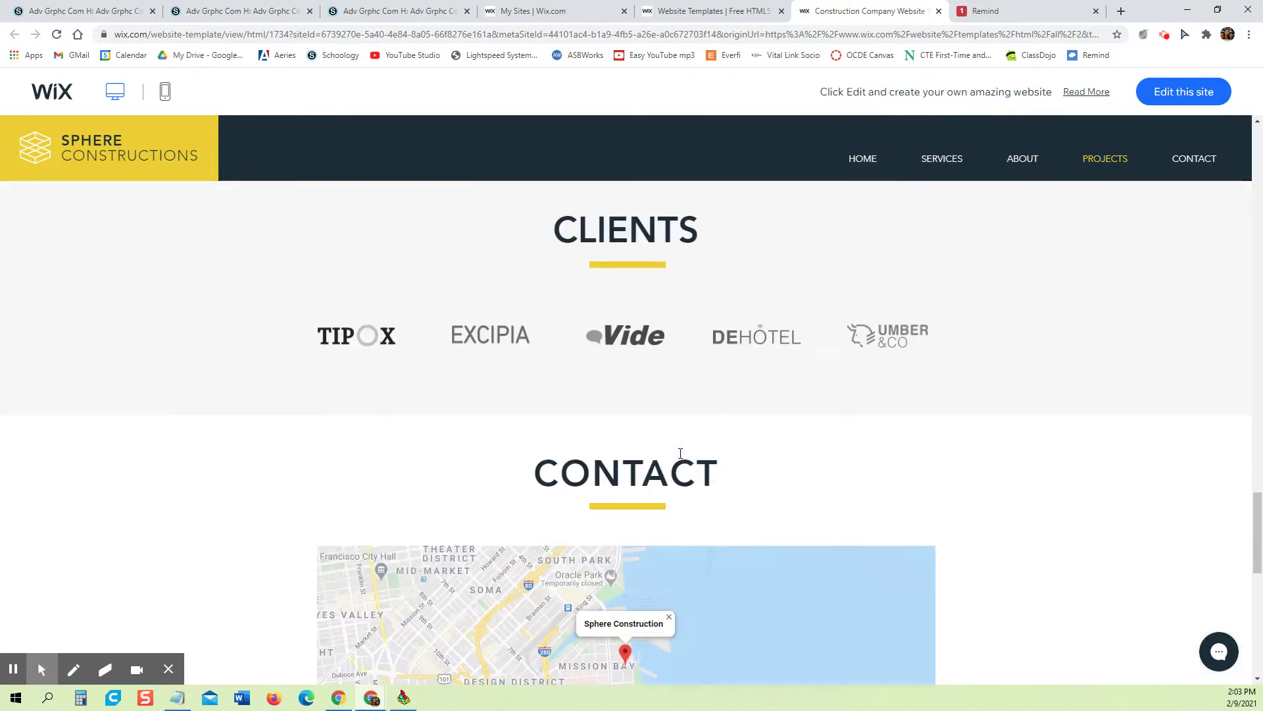
pyautogui.scroll(-10, 680, 454)
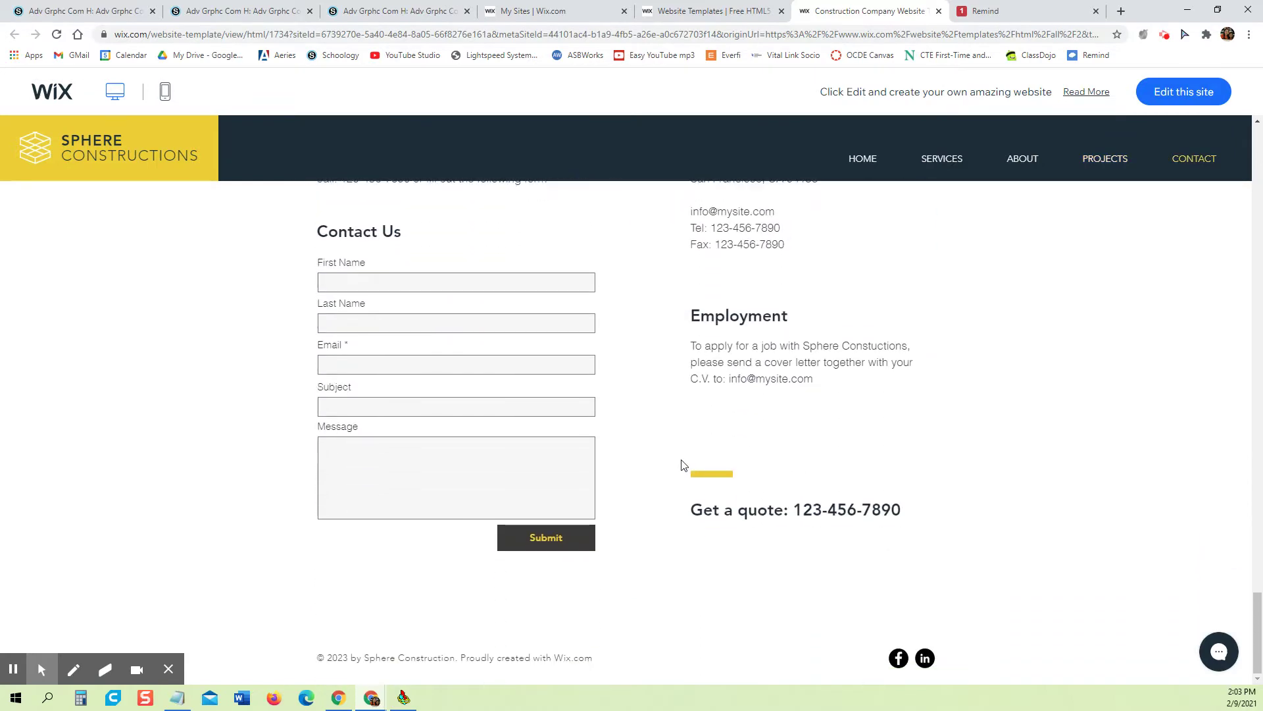
# Close the demo and Remind tabs, returning to the template gallery.
pyautogui.click(939, 11)
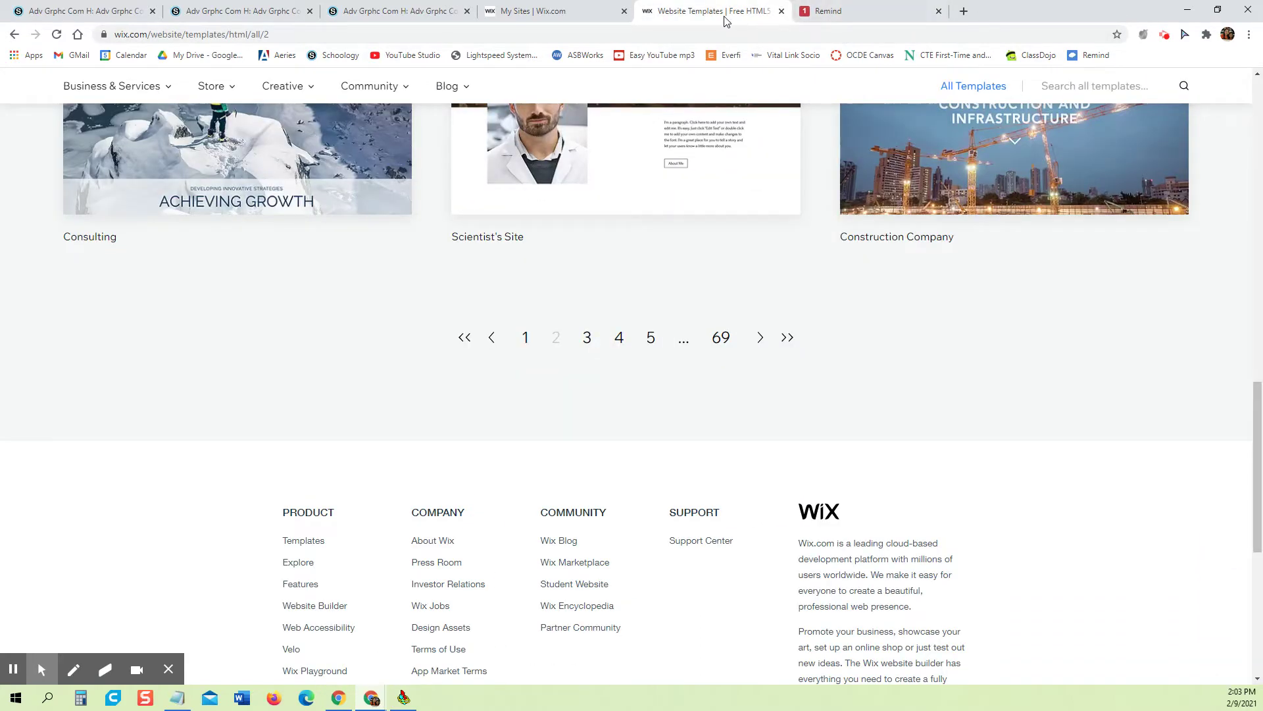
pyautogui.click(939, 11)
pyautogui.scroll(4, 795, 460)
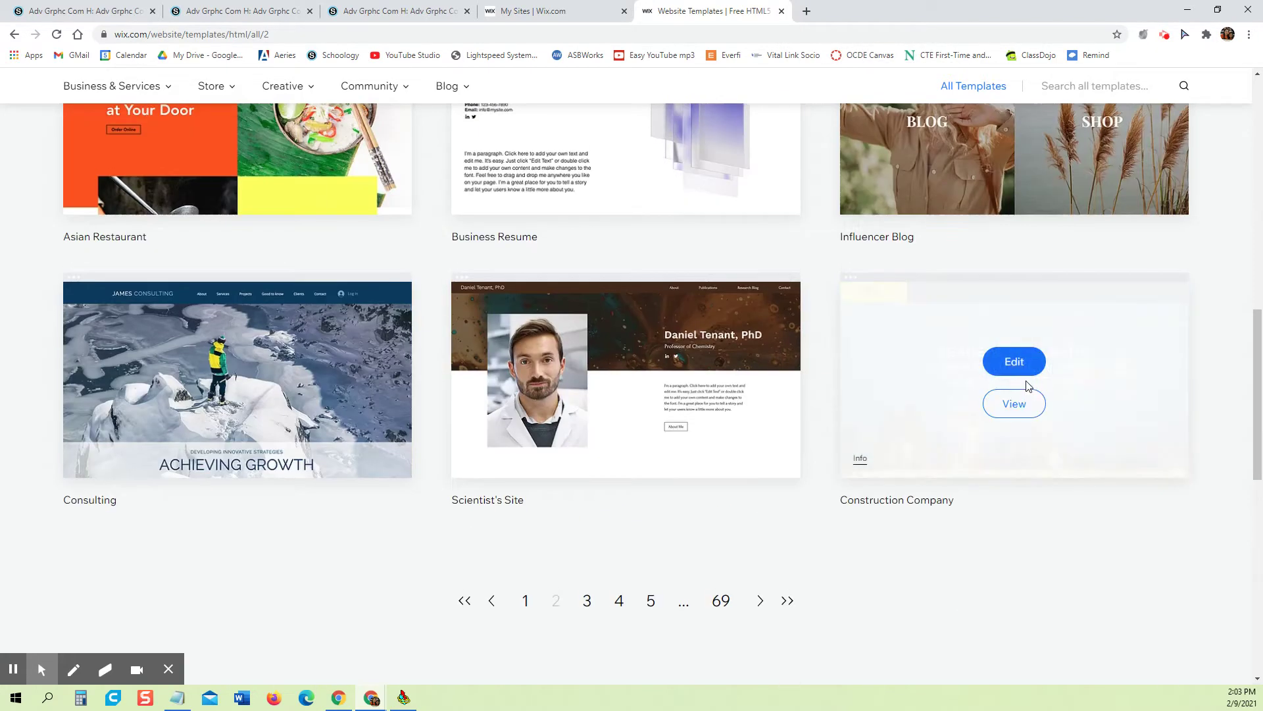
# Open Construction Company in the editor and select its hero headline text box.
pyautogui.click(1020, 364)
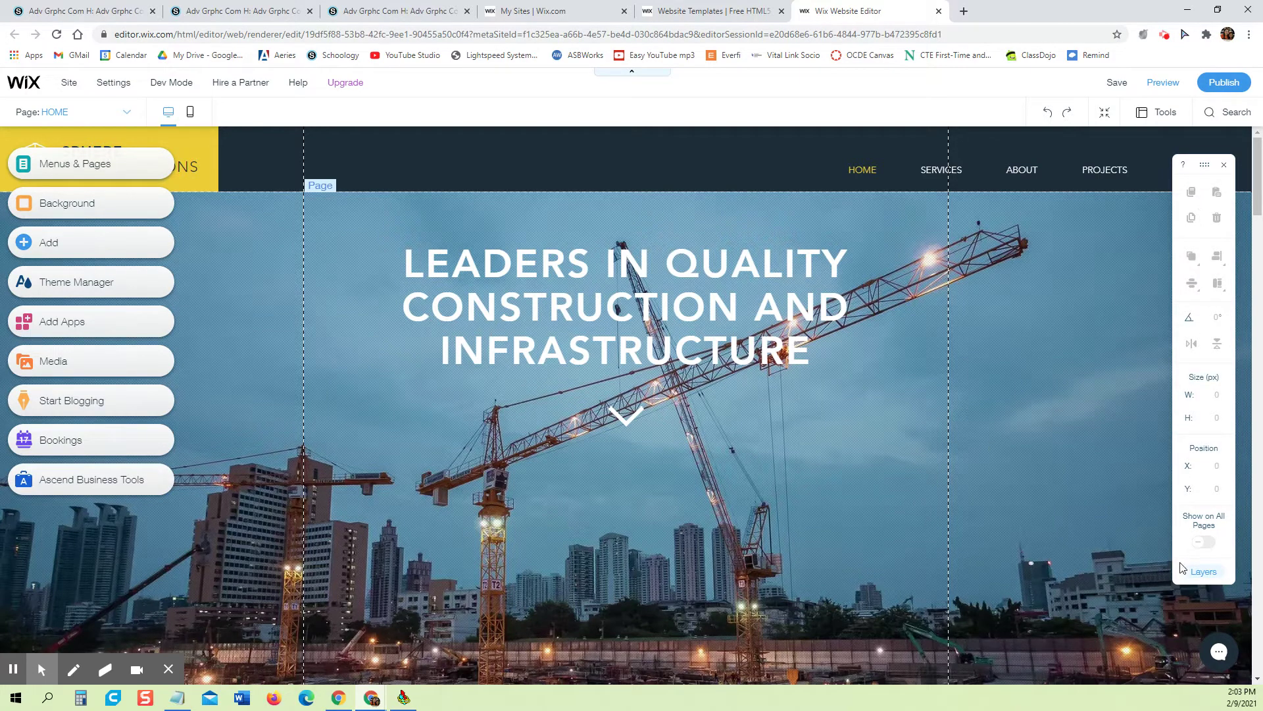
pyautogui.click(574, 279)
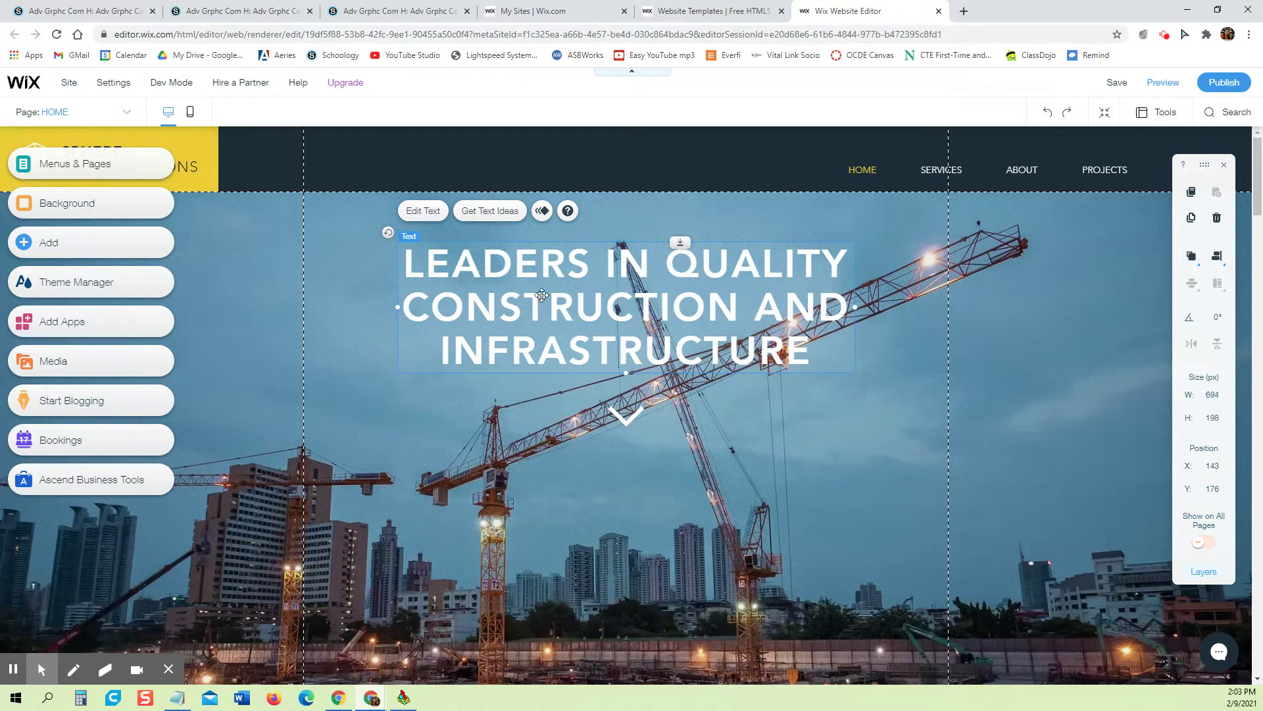
# Replace the hero headline's text with 'Under Construction'.
pyautogui.click(427, 211)
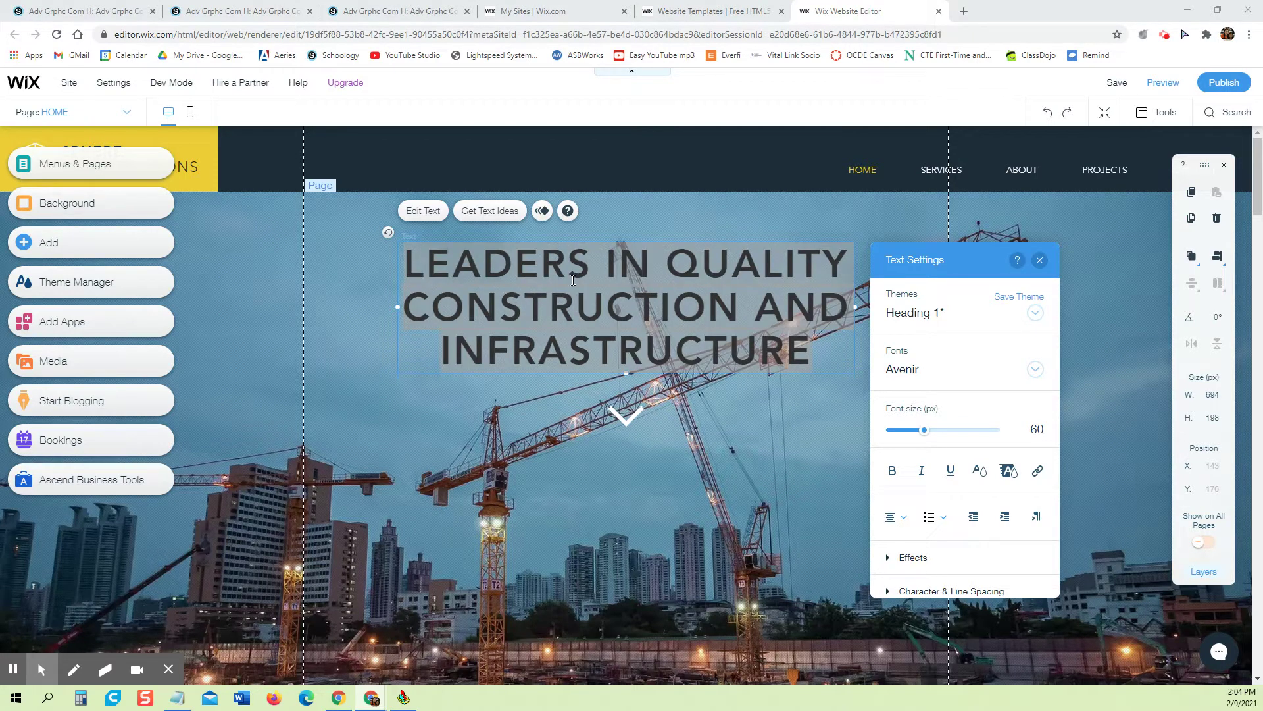
pyautogui.click(614, 277)
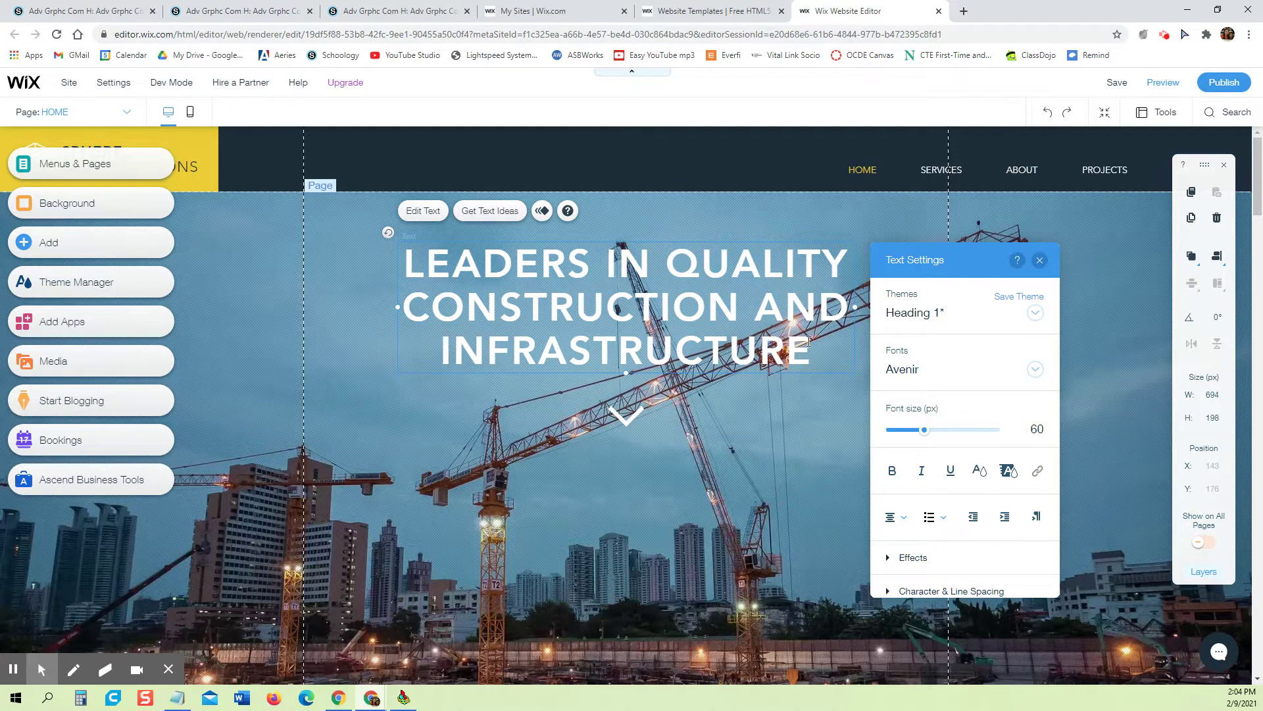
pyautogui.moveTo(814, 341); pyautogui.dragTo(385, 265)
pyautogui.write('U')
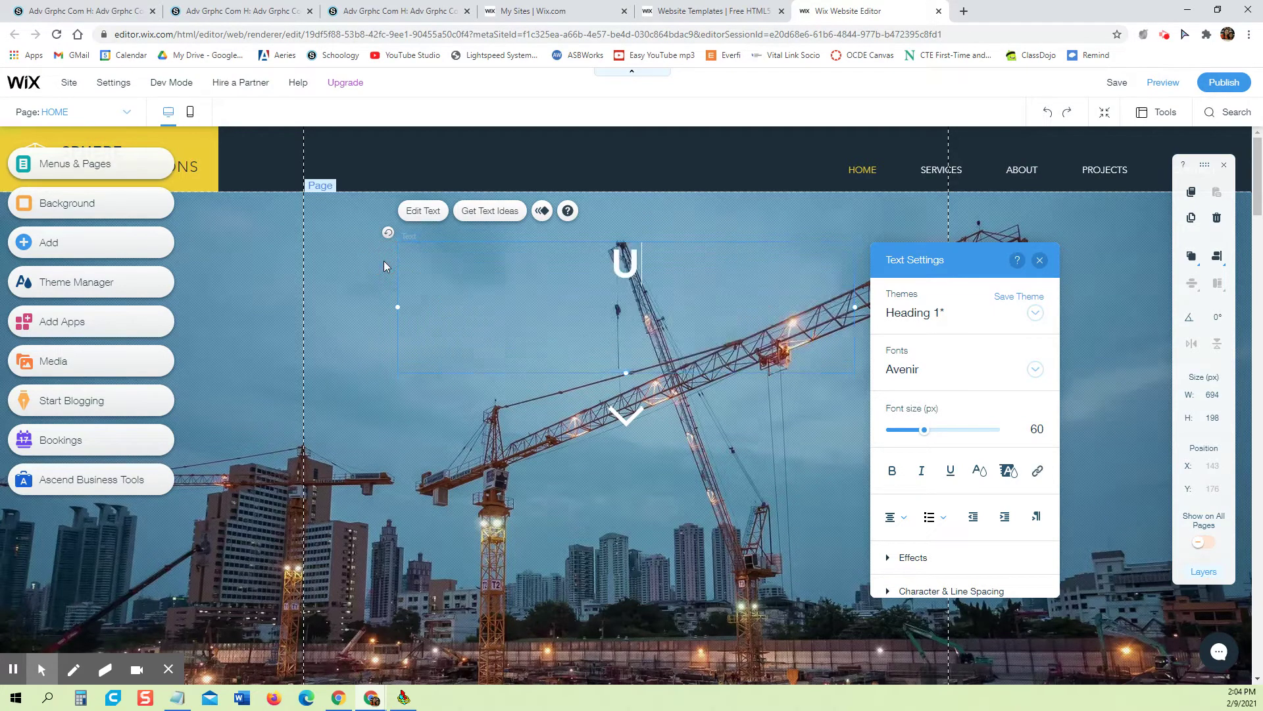
pyautogui.write('nder Constrution')
pyautogui.press('BackSpace')
pyautogui.press('BackSpace')
pyautogui.press('BackSpace')
pyautogui.press('BackSpace')
pyautogui.write('c')
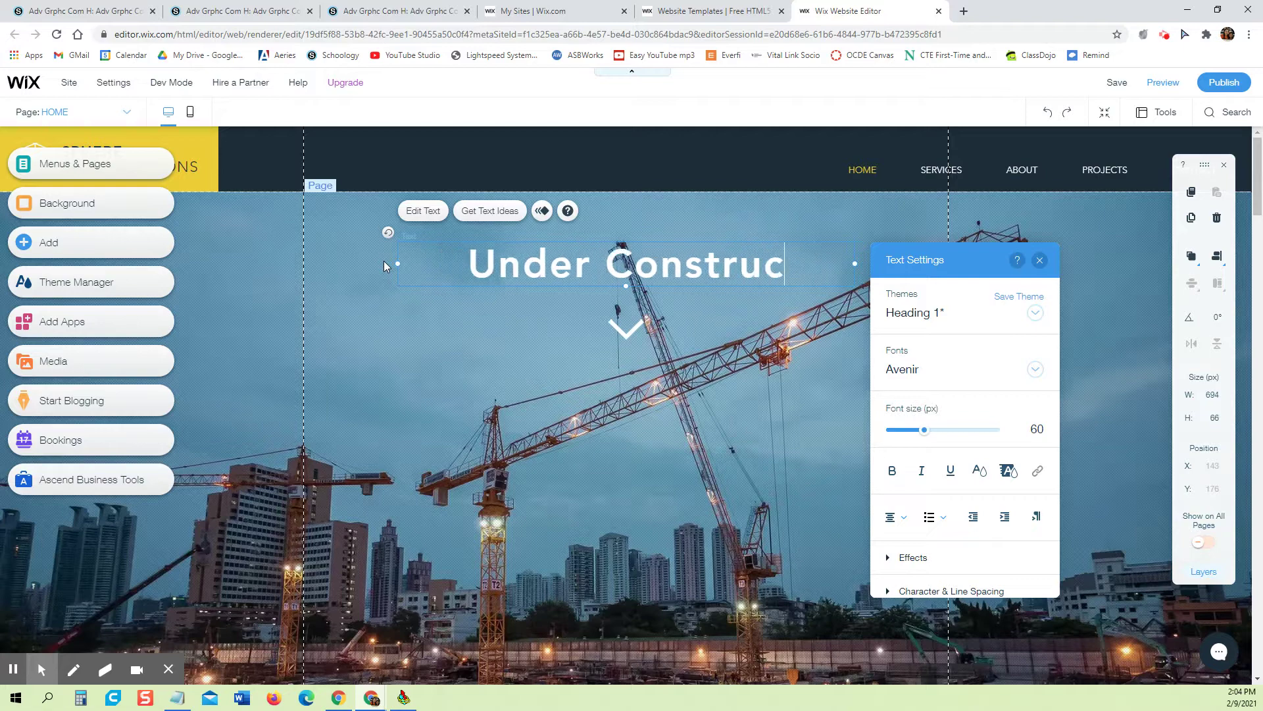
pyautogui.write('tion')
# Add lines '.....', 'Give it a try' and a first name below the headline.
pyautogui.press('Return')
pyautogui.write('.....')
pyautogui.press('Return')
pyautogui.write('Give')
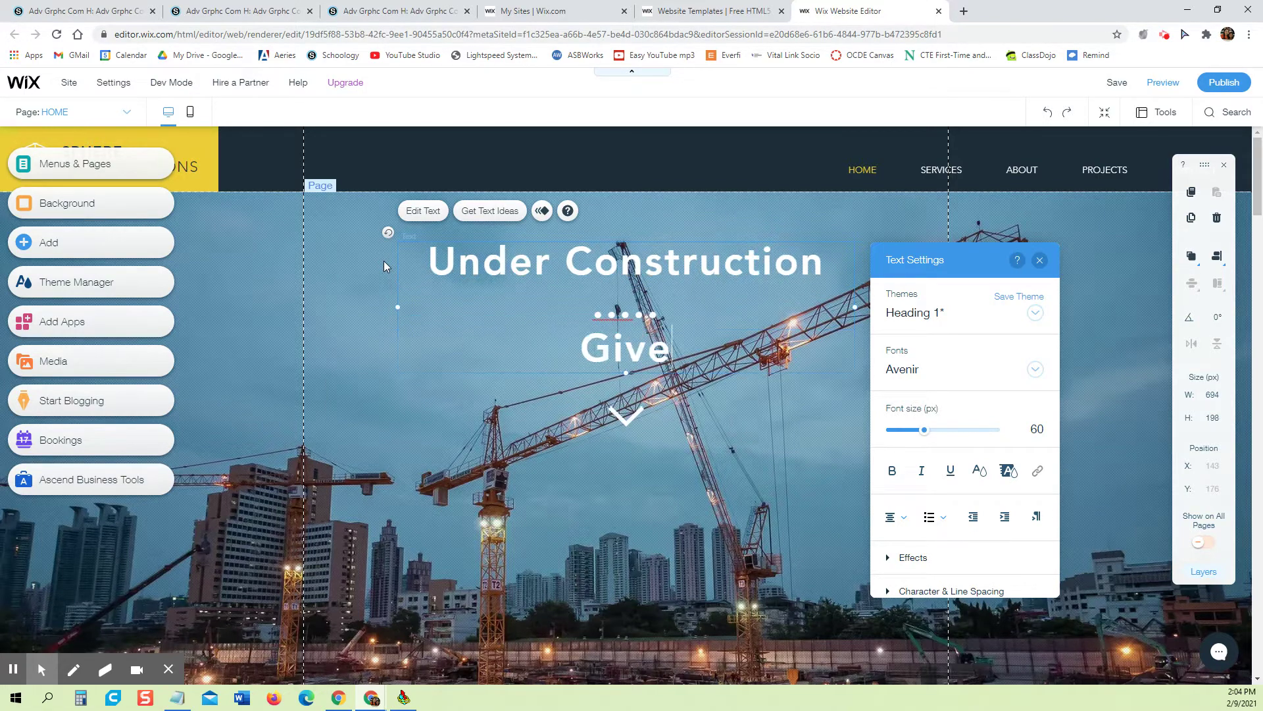
pyautogui.write(' it a try')
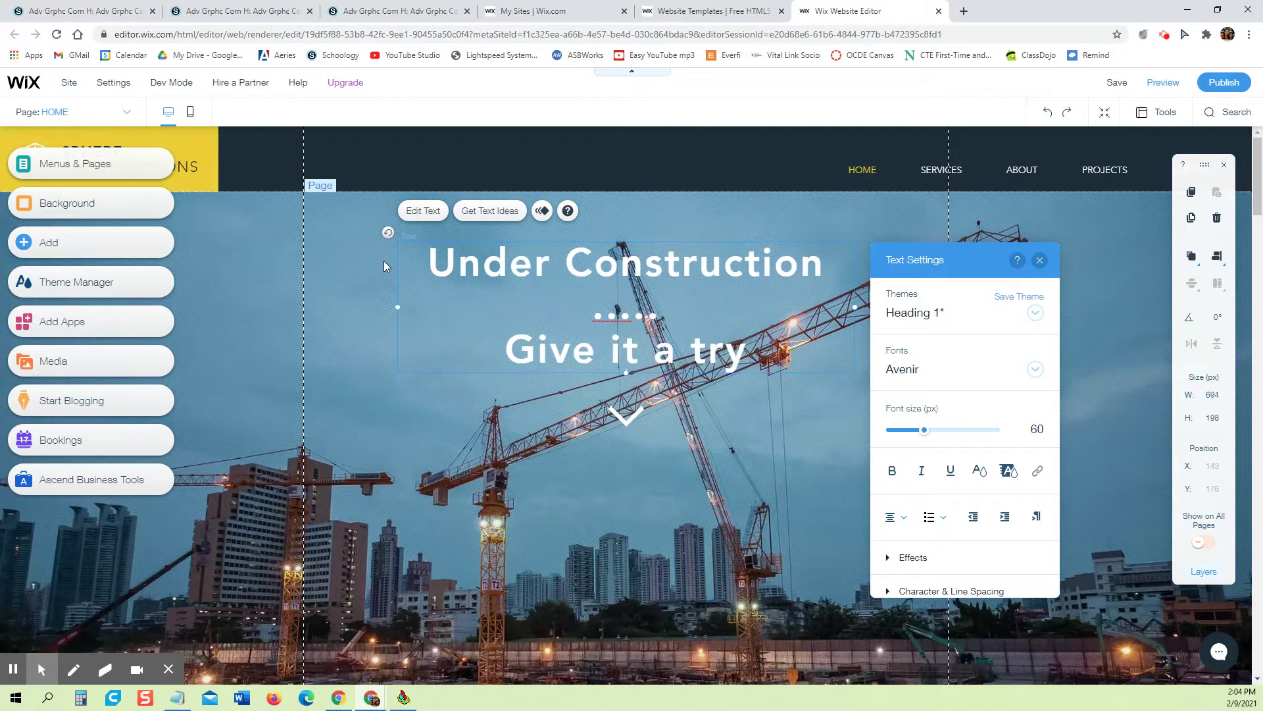
pyautogui.press('Return')
pyautogui.press('Return')
pyautogui.write('John')
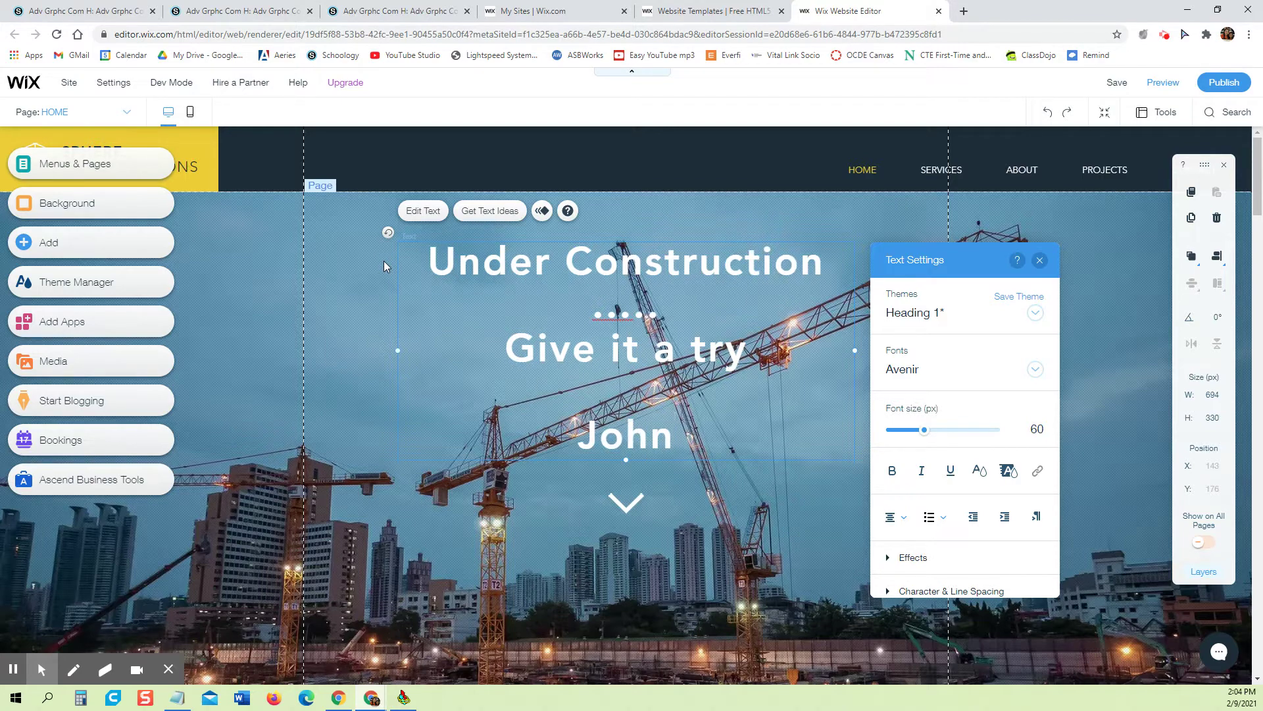
# Finish the headline edit and select the header navigation menu.
pyautogui.click(709, 527)
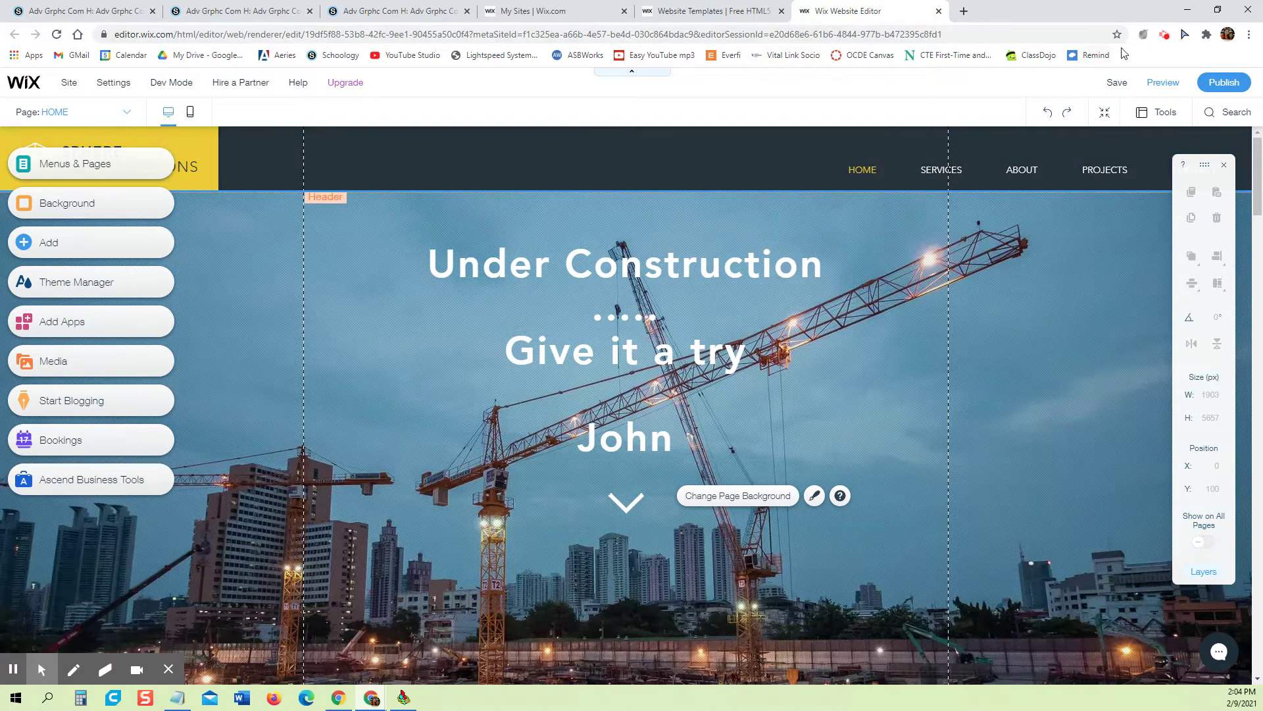
pyautogui.click(1166, 37)
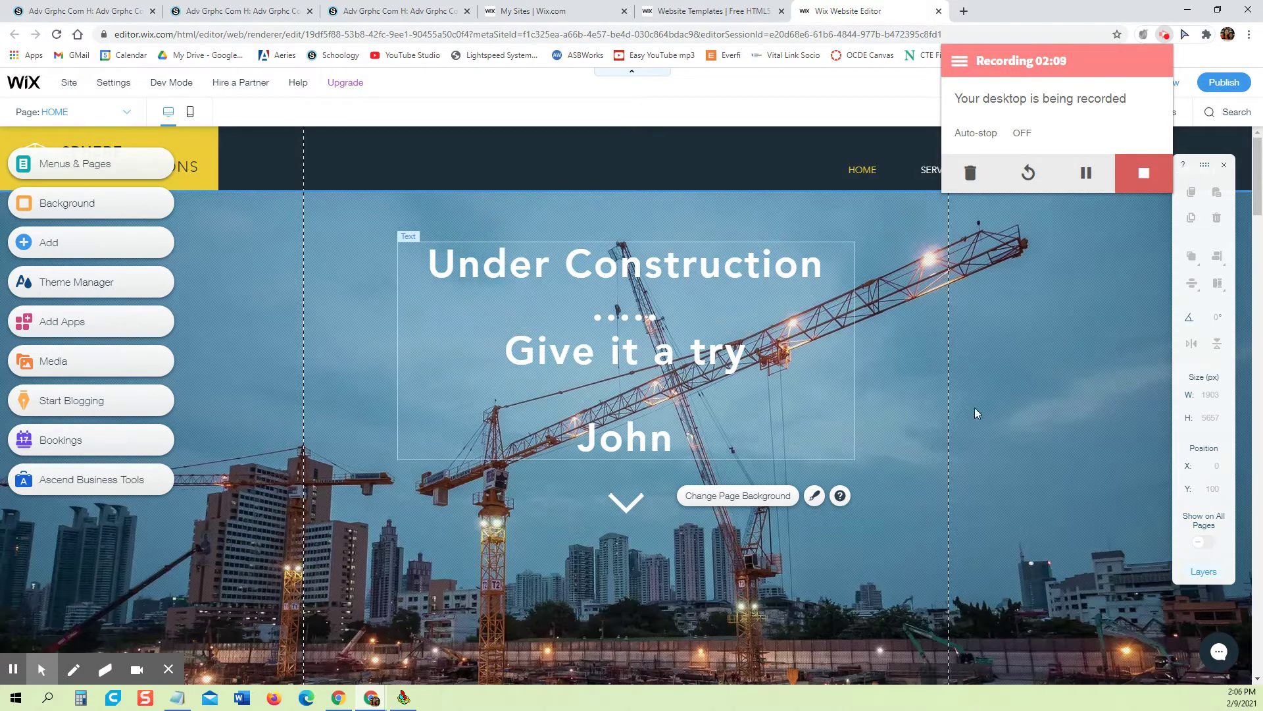
pyautogui.click(1021, 436)
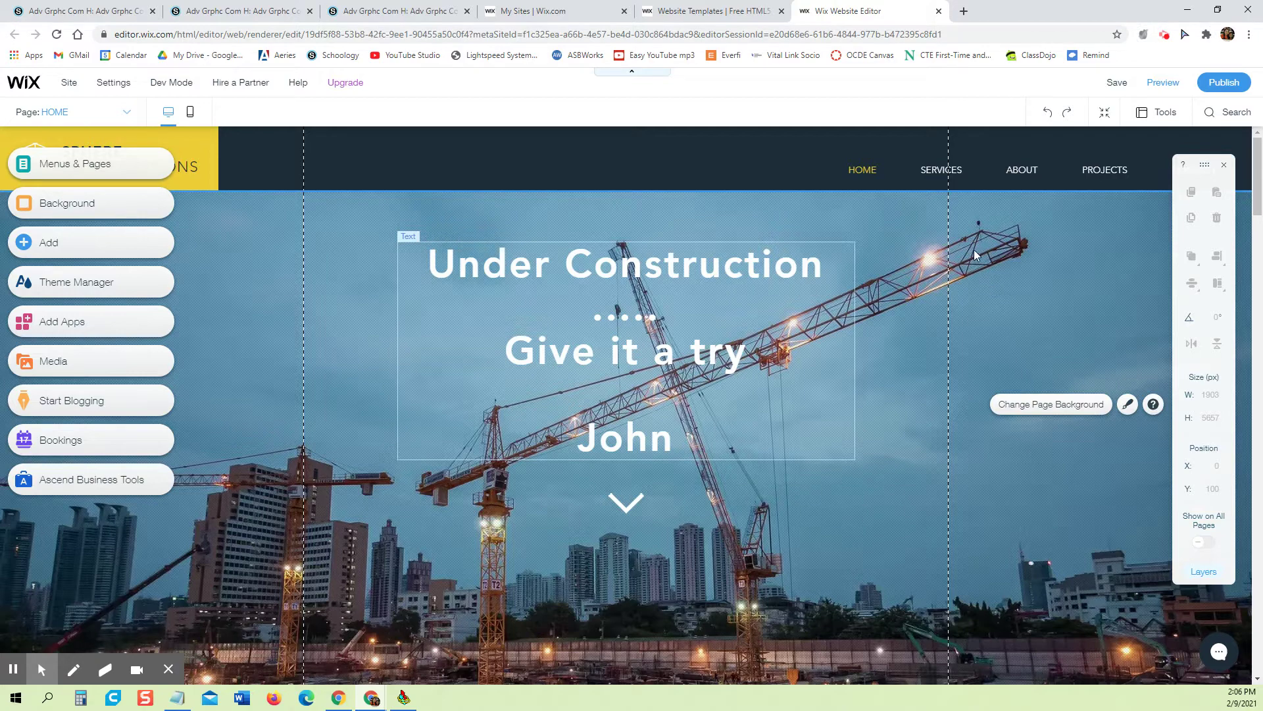
pyautogui.click(944, 173)
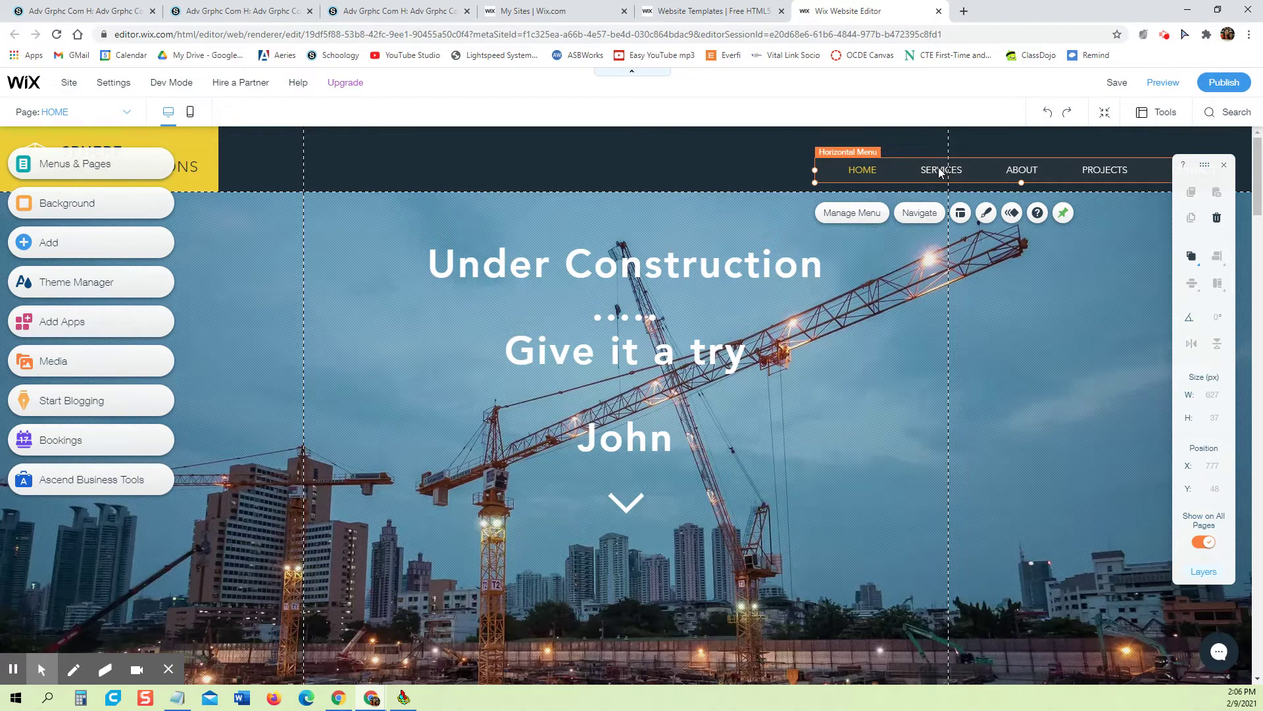
# Jump to SERVICES, ABOUT, PROJECTS and CONTACT from Site Menu, then close it and return to the top.
pyautogui.click(855, 212)
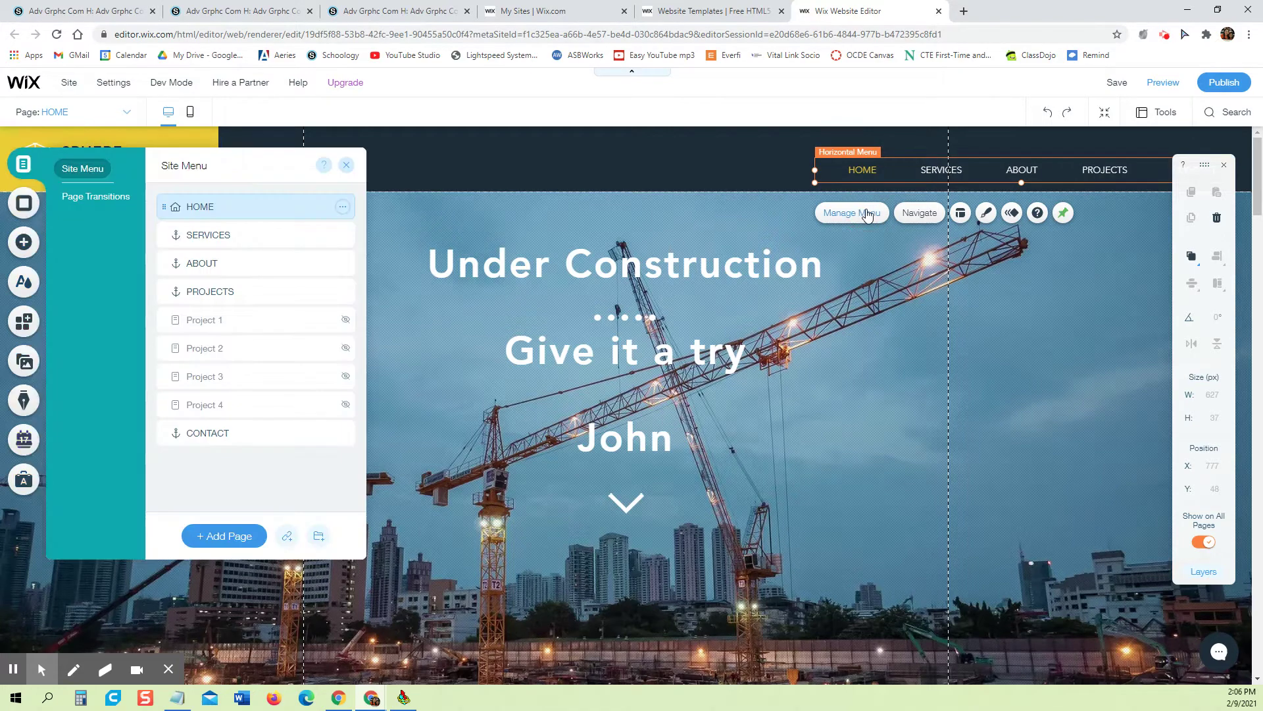
pyautogui.click(198, 236)
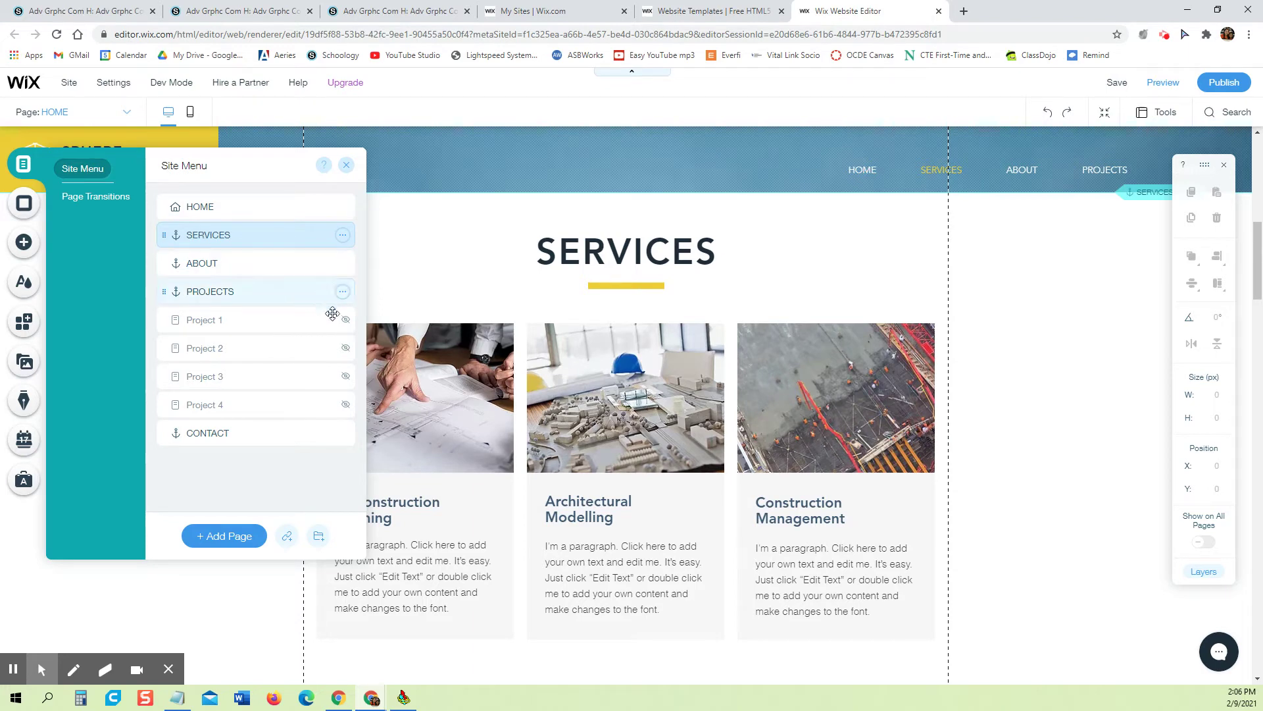
pyautogui.click(202, 264)
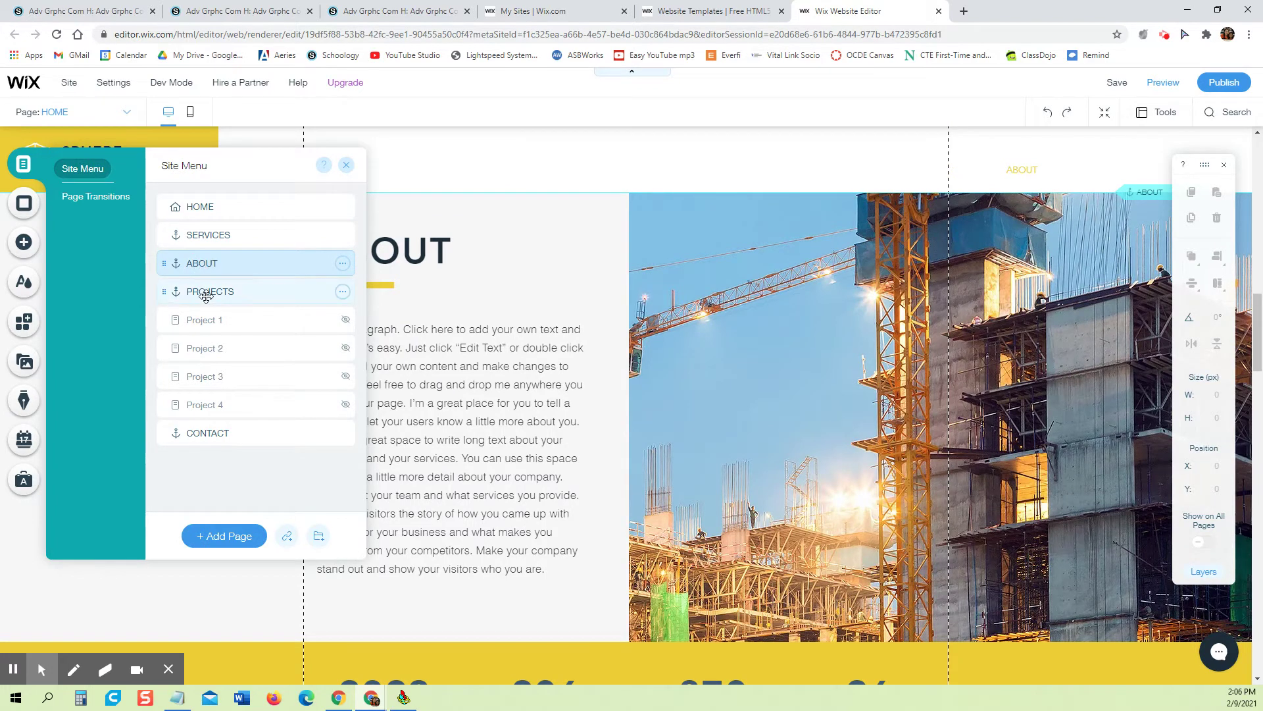
pyautogui.click(206, 295)
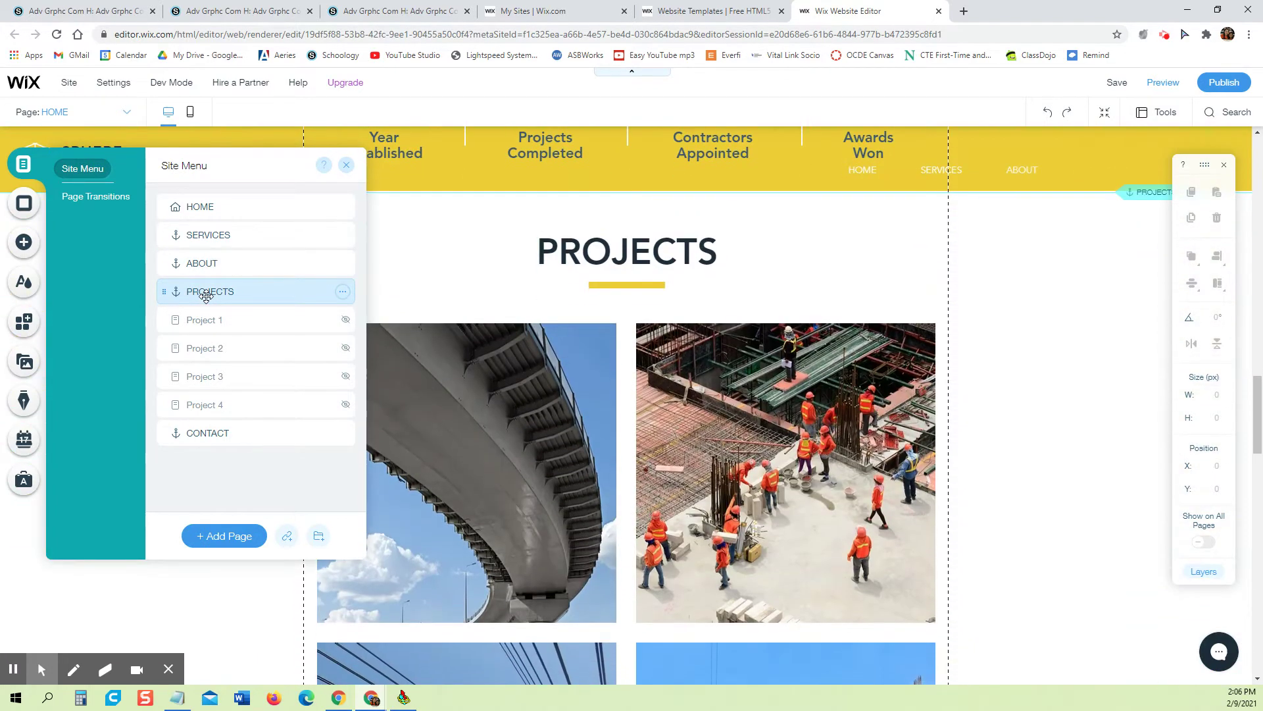
pyautogui.click(205, 433)
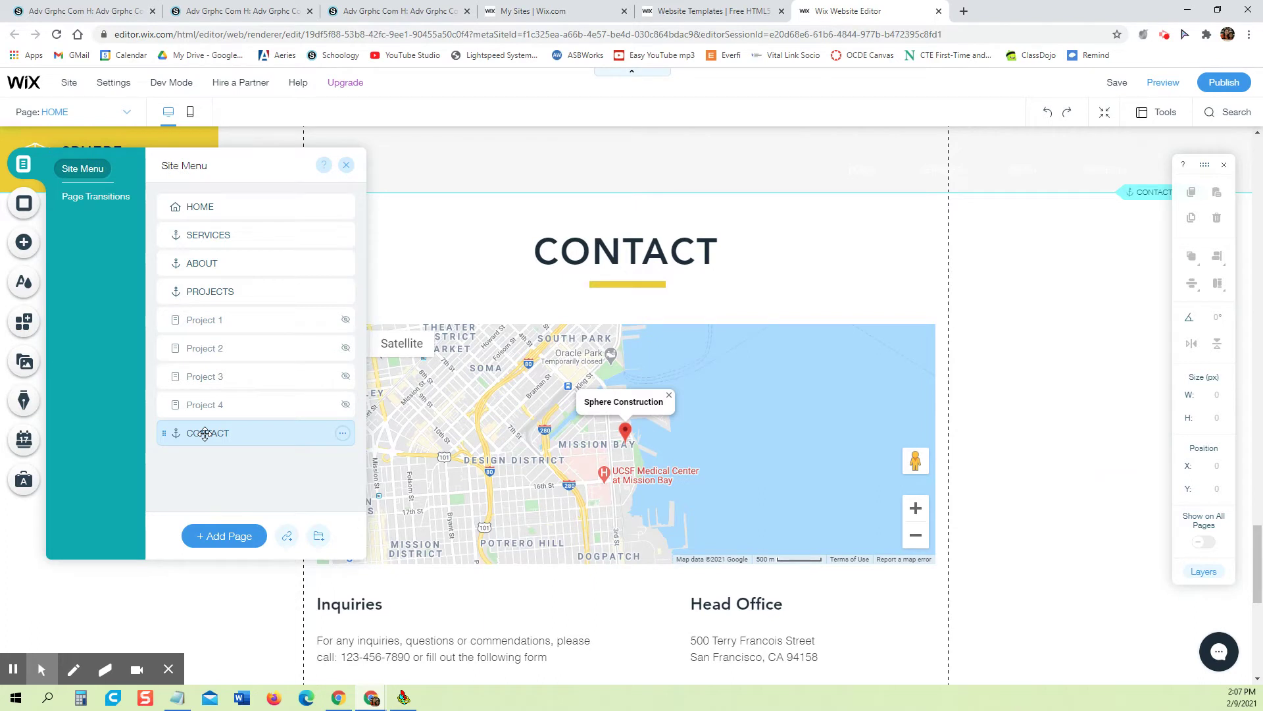
pyautogui.click(346, 166)
pyautogui.scroll(15, 1063, 431)
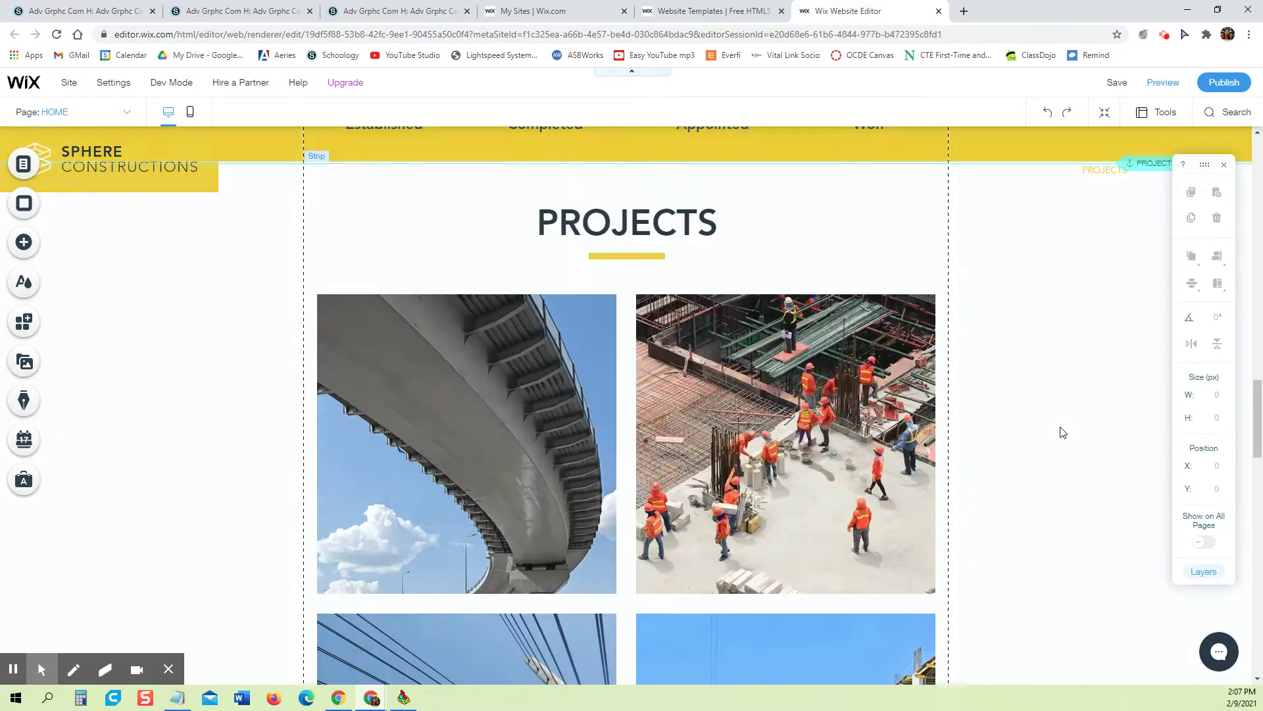
pyautogui.scroll(10, 1060, 432)
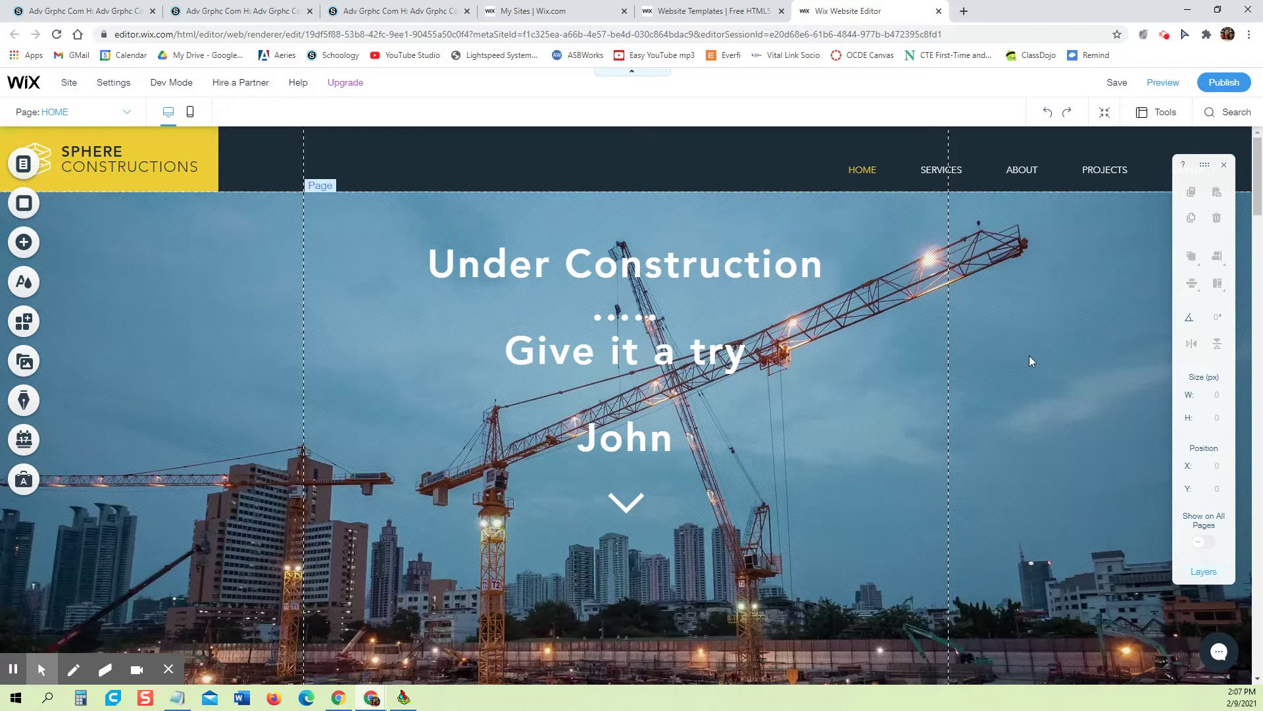
# Preview featured colour themes, including peach, yellow-red and dark-blue.
pyautogui.click(21, 286)
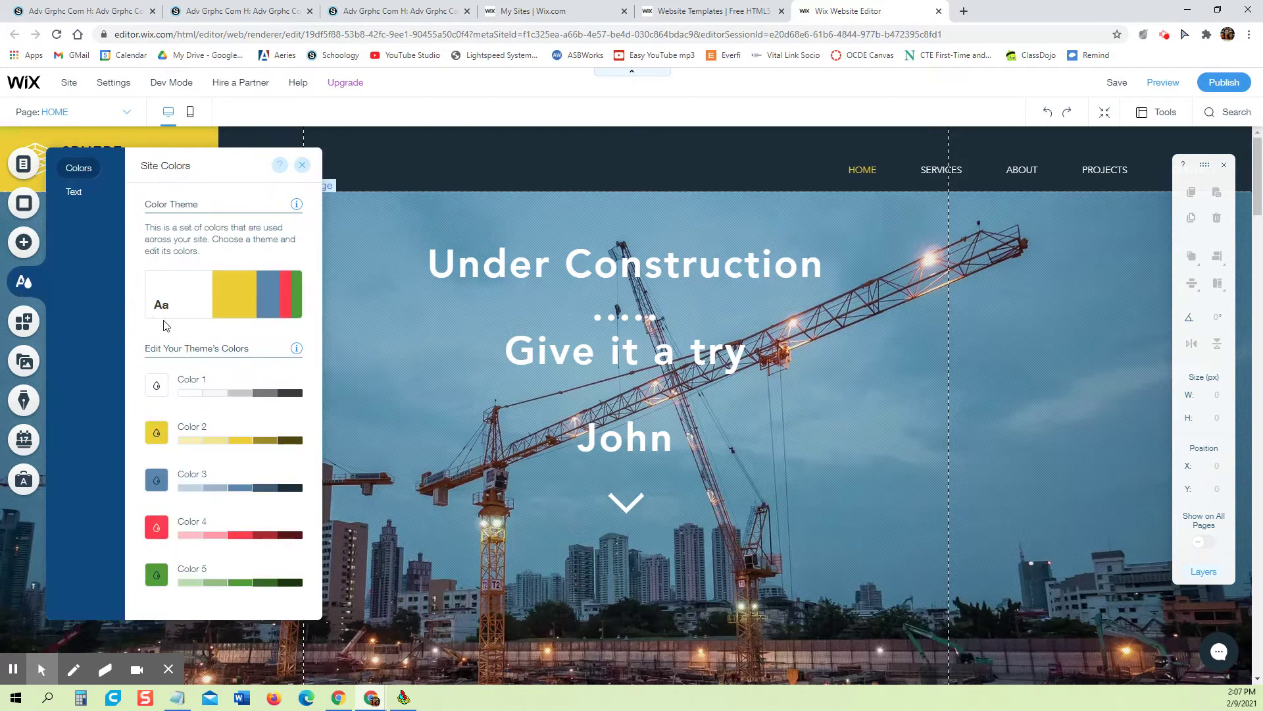
pyautogui.click(241, 300)
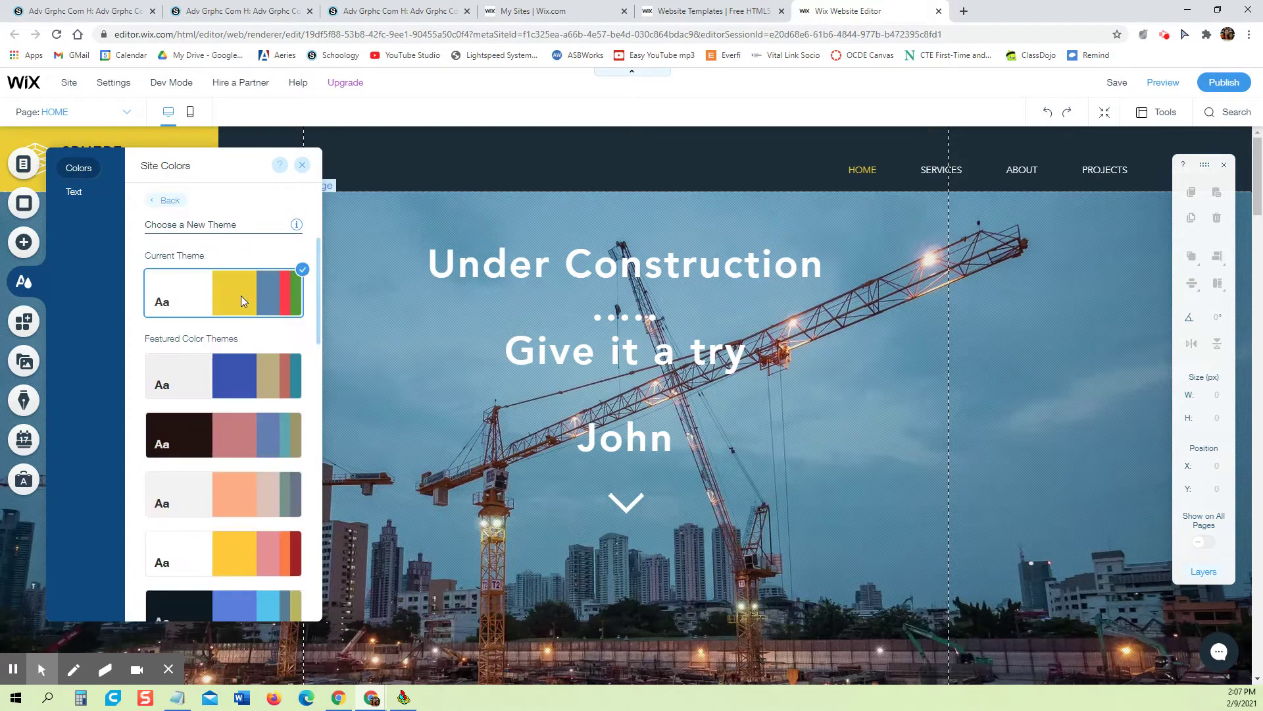
pyautogui.click(250, 377)
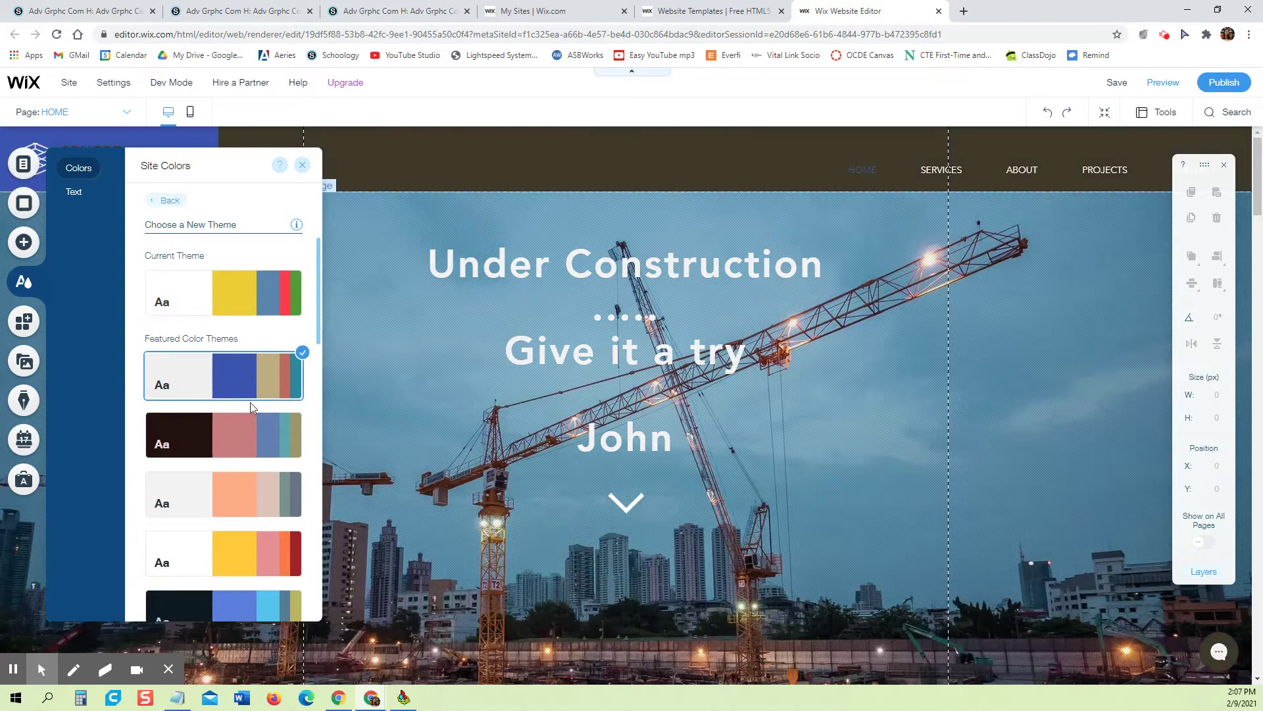
pyautogui.click(250, 418)
pyautogui.click(246, 487)
pyautogui.click(254, 381)
pyautogui.click(252, 559)
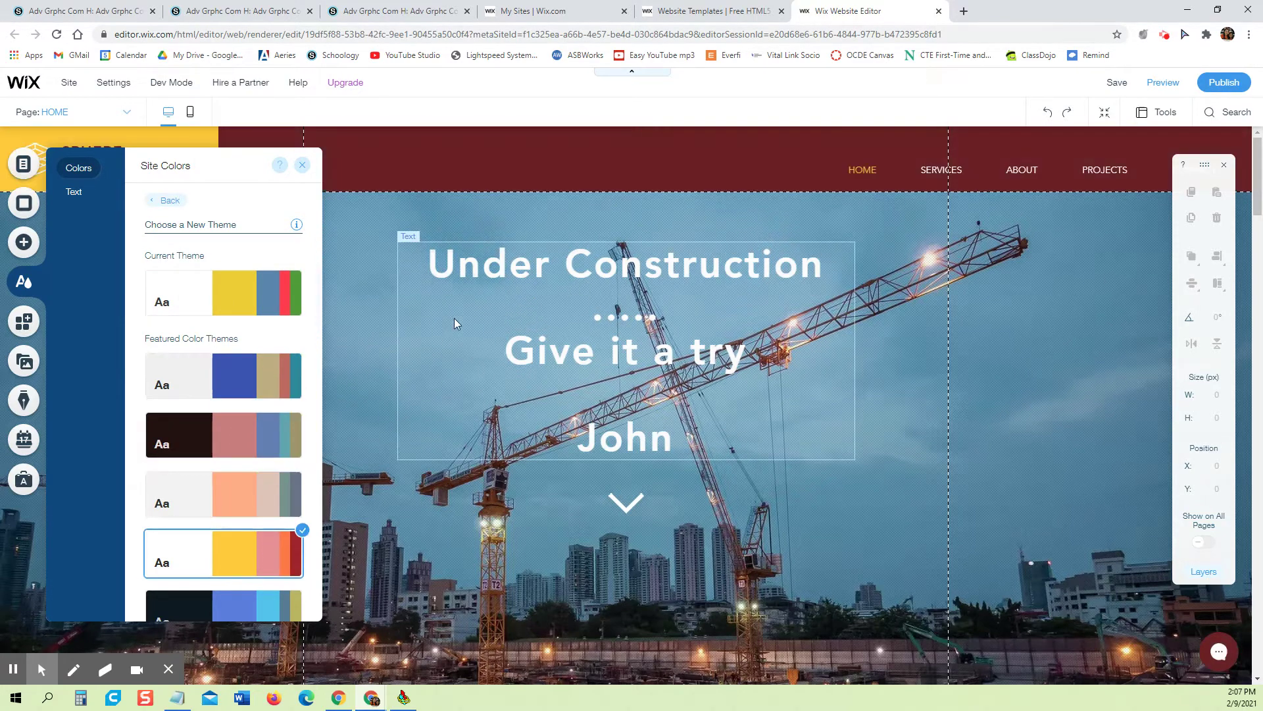
pyautogui.click(254, 602)
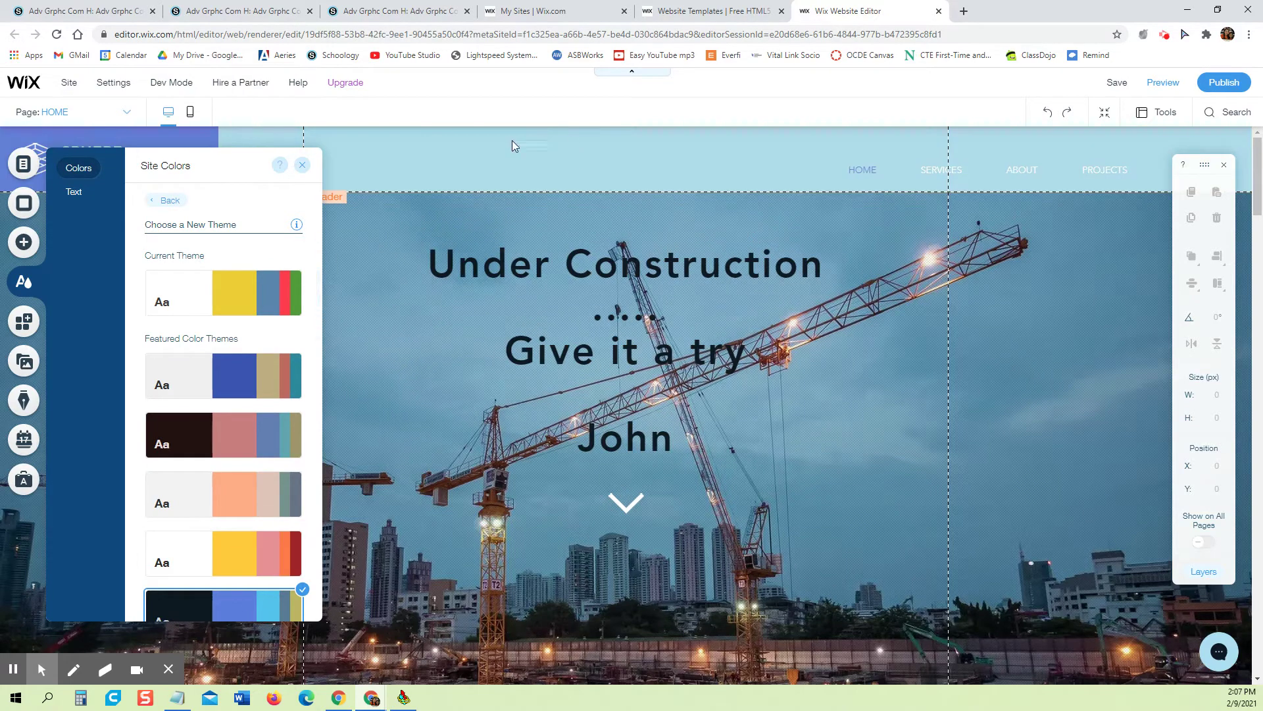
# Try more themes: grey-blue/brown, red/teal, dark orange-red, white/coral/teal, grey and yellow.
pyautogui.scroll(-3, 602, 452)
pyautogui.scroll(-10, 602, 458)
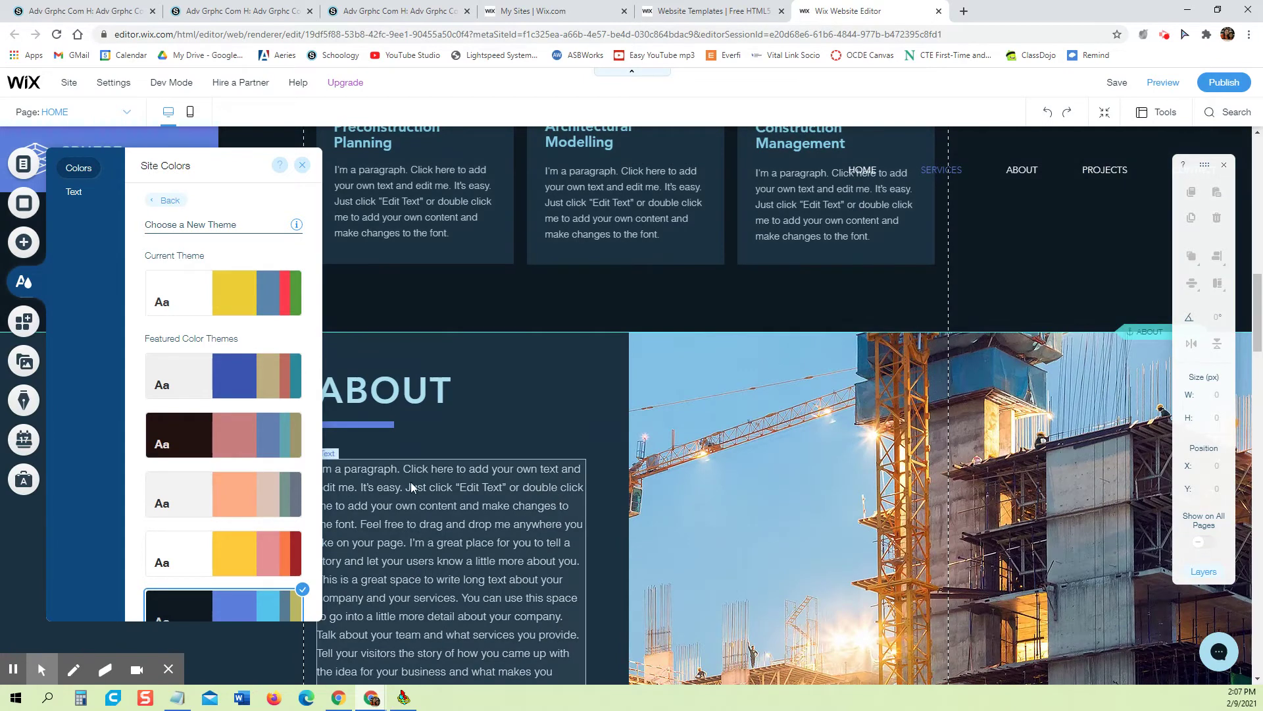
pyautogui.scroll(-4, 238, 485)
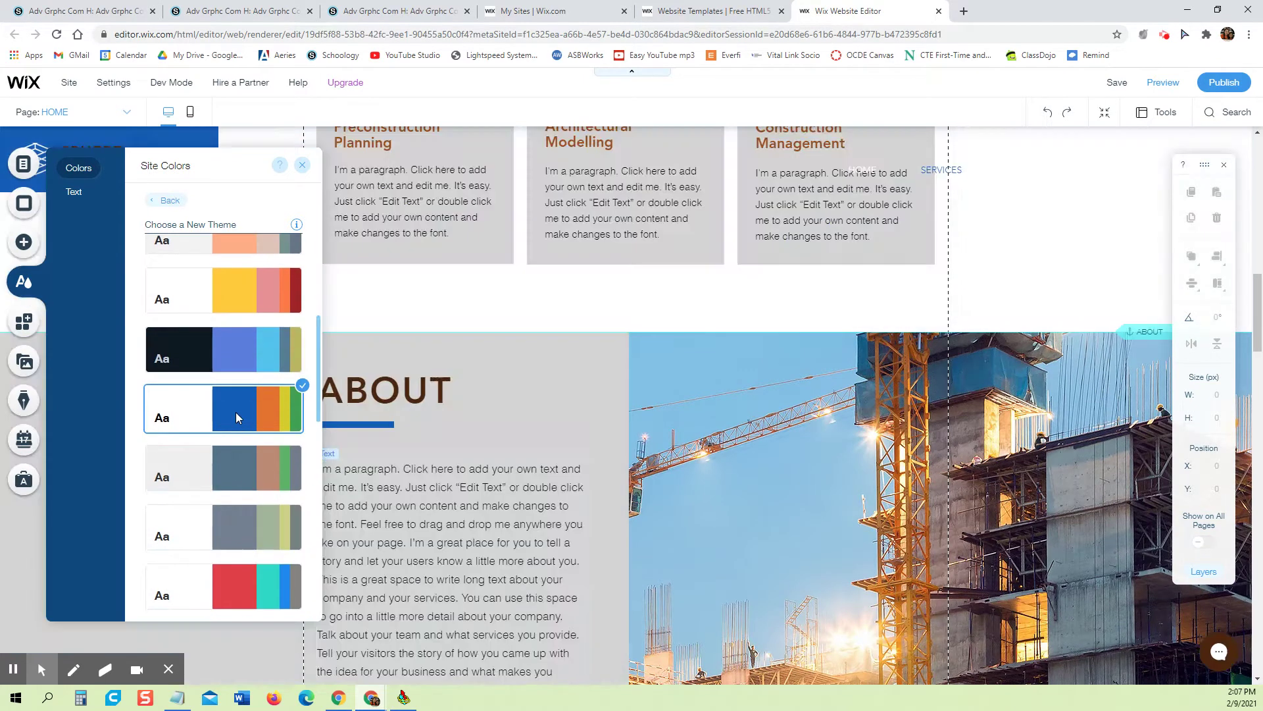
pyautogui.click(227, 475)
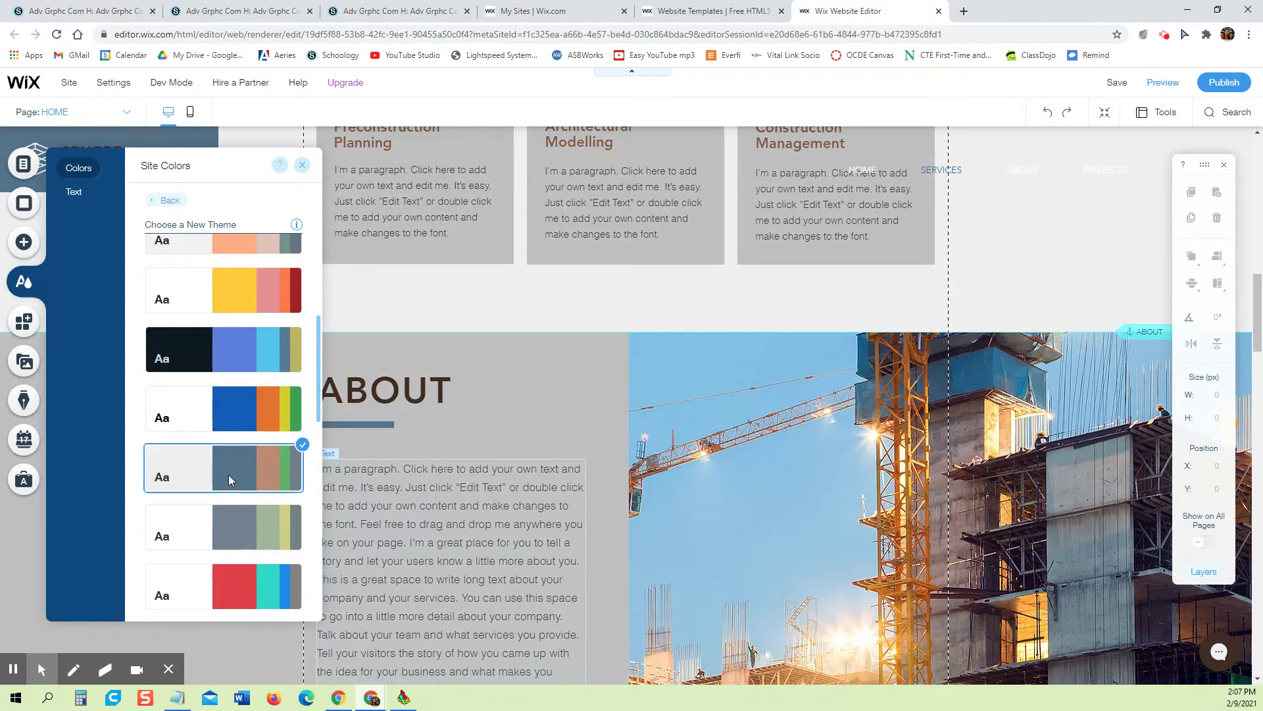
pyautogui.click(226, 588)
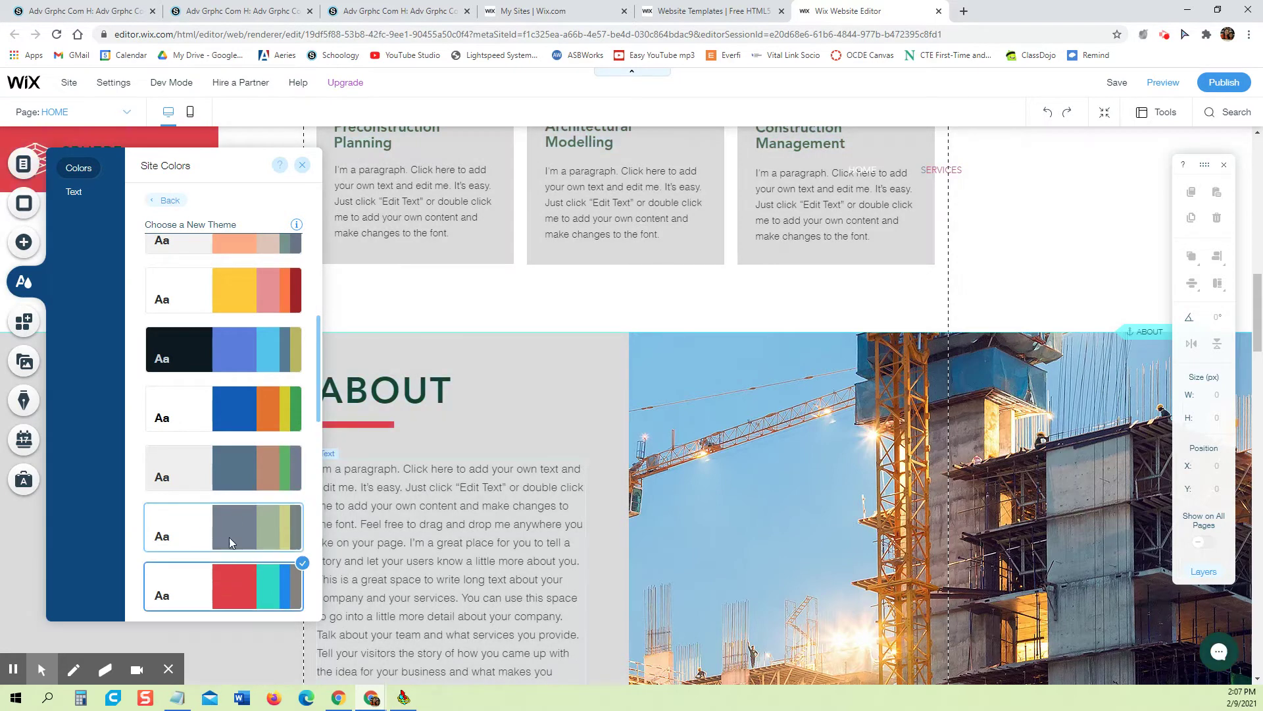
pyautogui.scroll(-2, 229, 535)
pyautogui.click(230, 533)
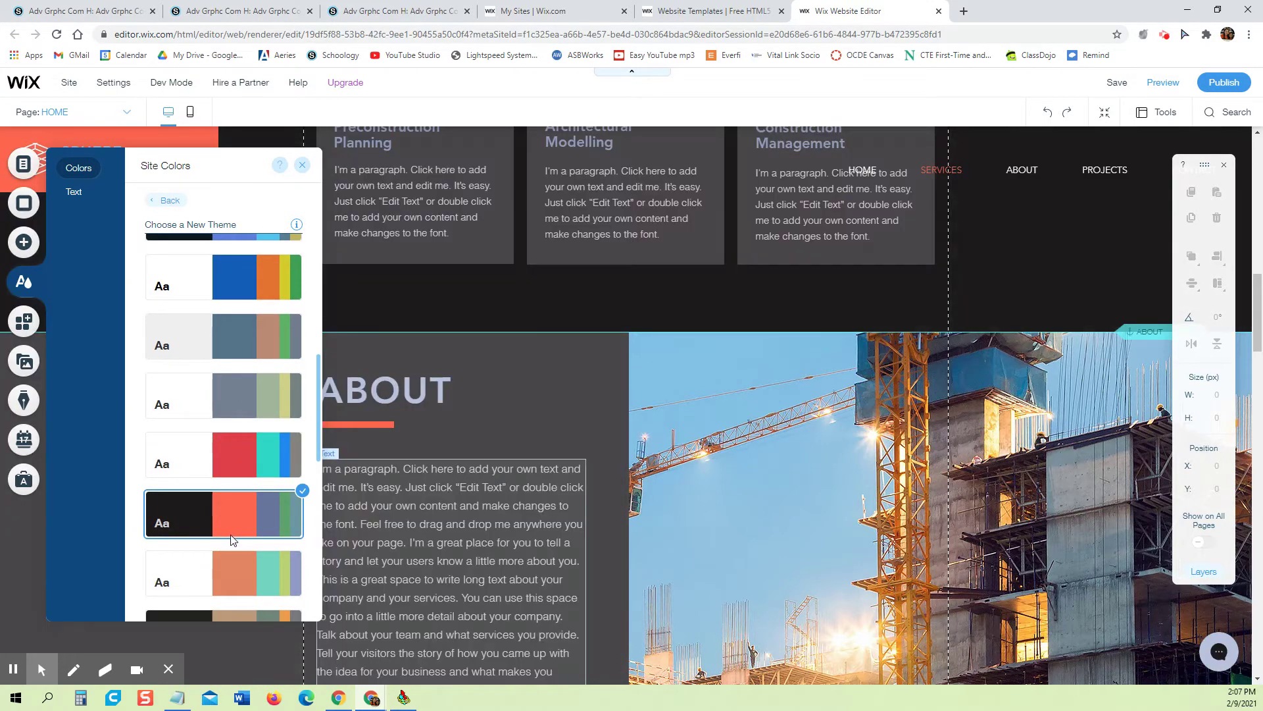
pyautogui.click(224, 558)
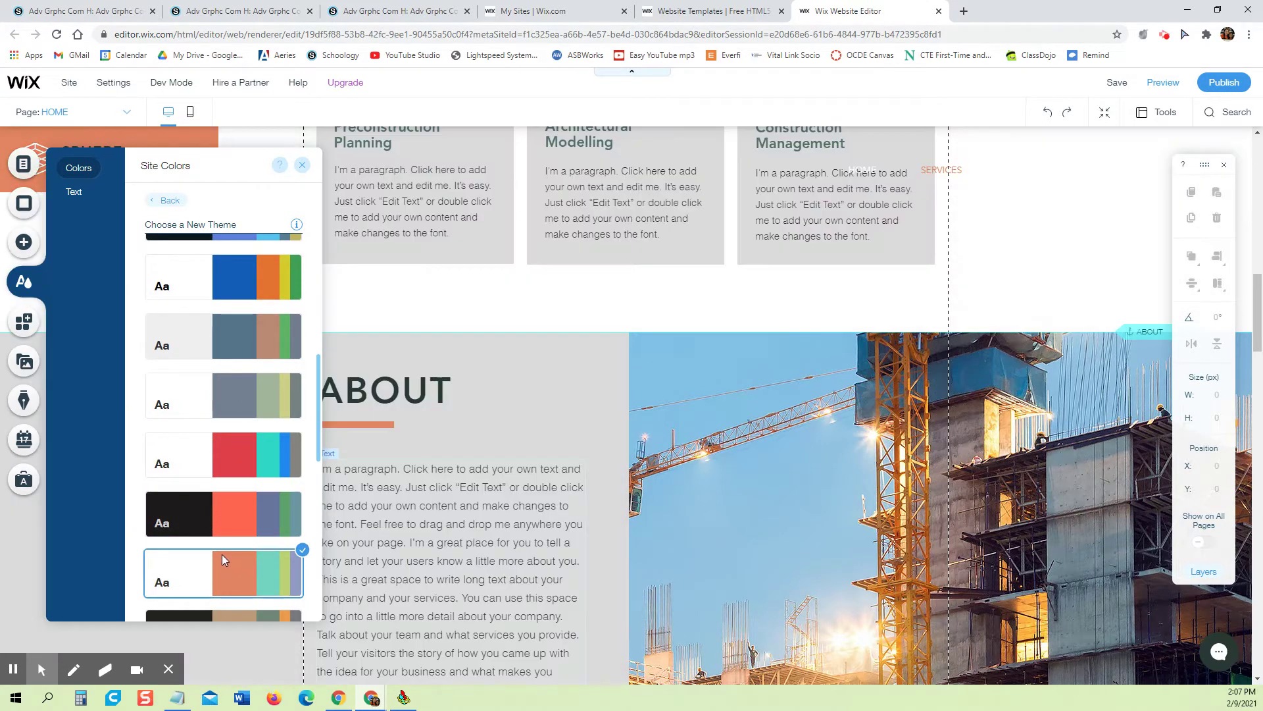
pyautogui.scroll(-3, 222, 554)
pyautogui.click(226, 493)
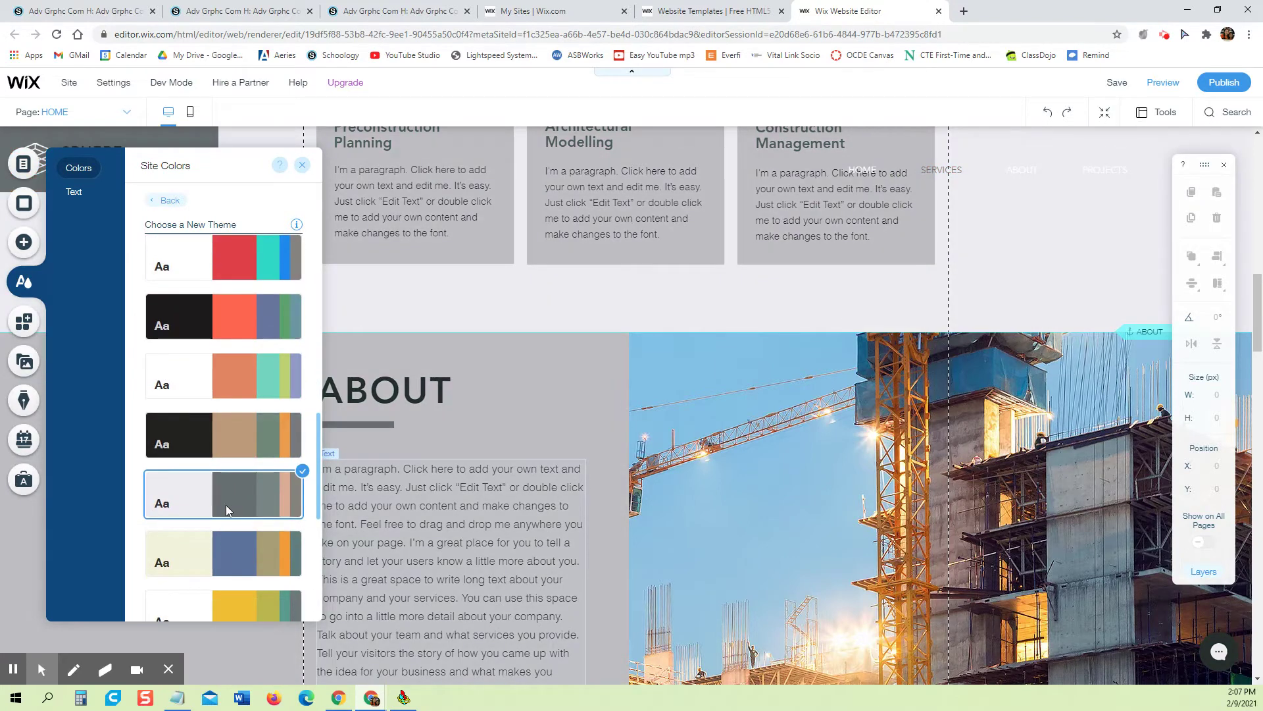
pyautogui.click(219, 592)
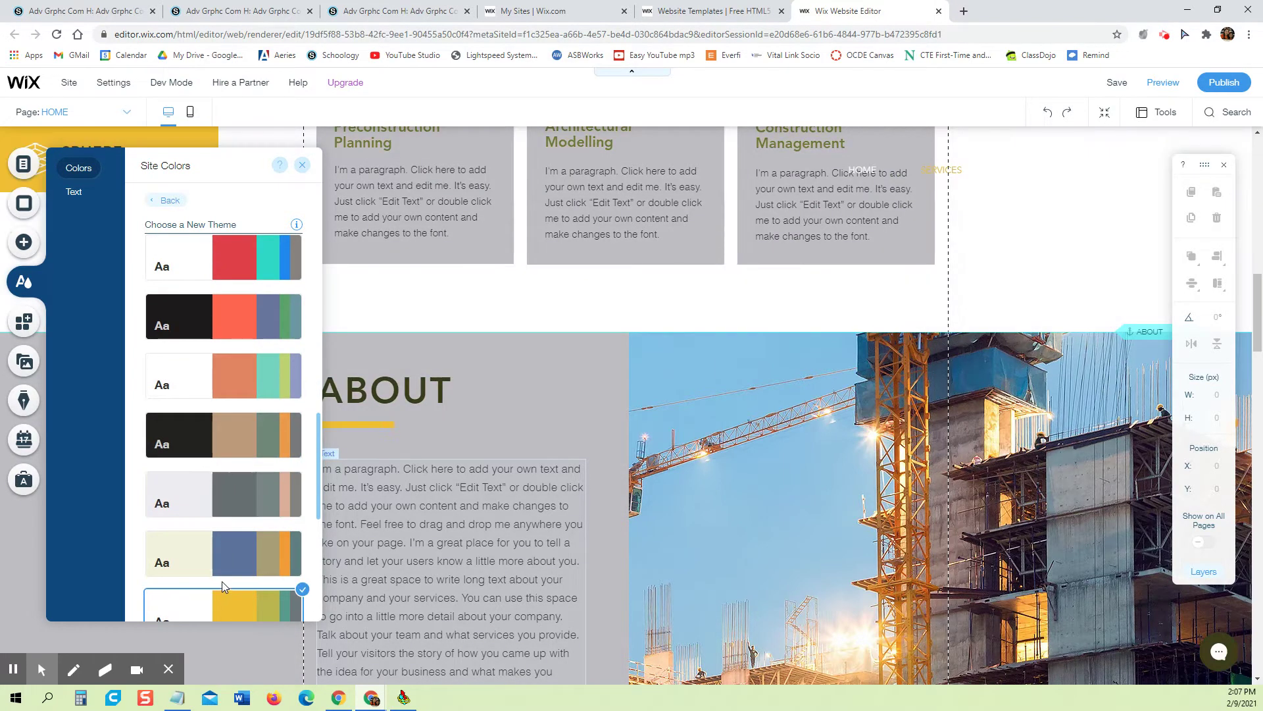
# Apply the white, coral and teal theme and close the colour settings.
pyautogui.click(242, 377)
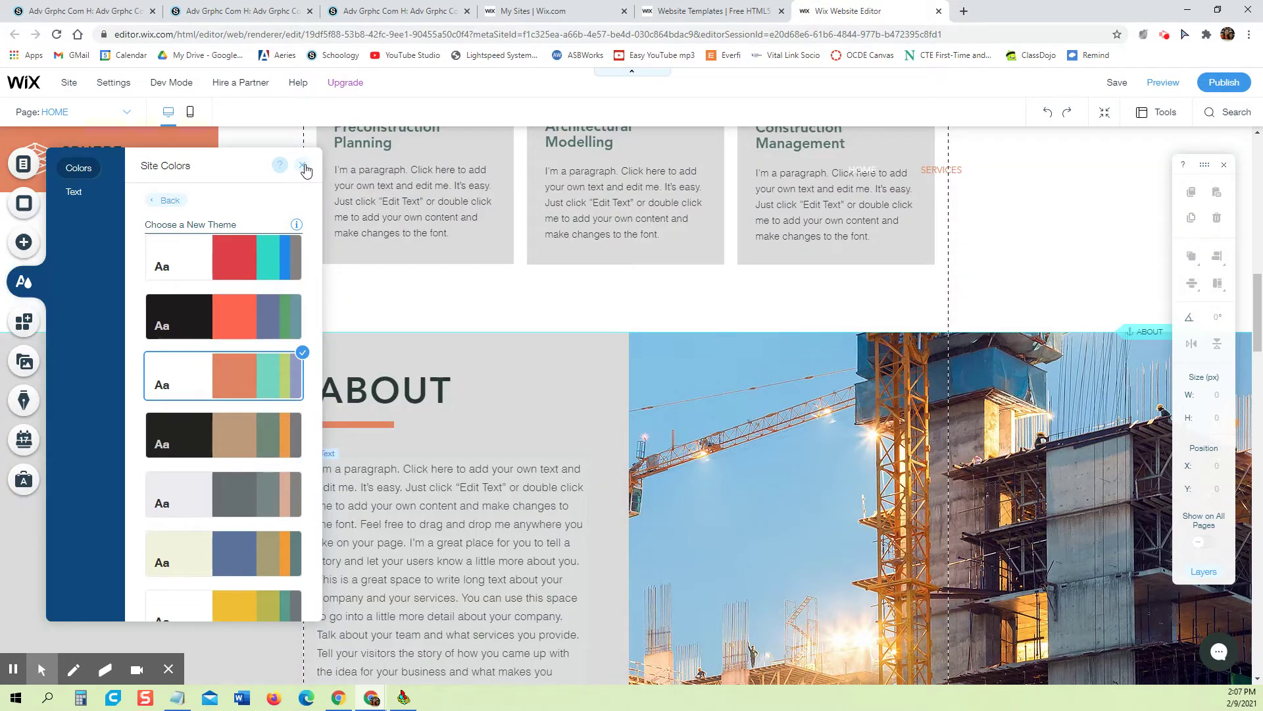
pyautogui.click(303, 167)
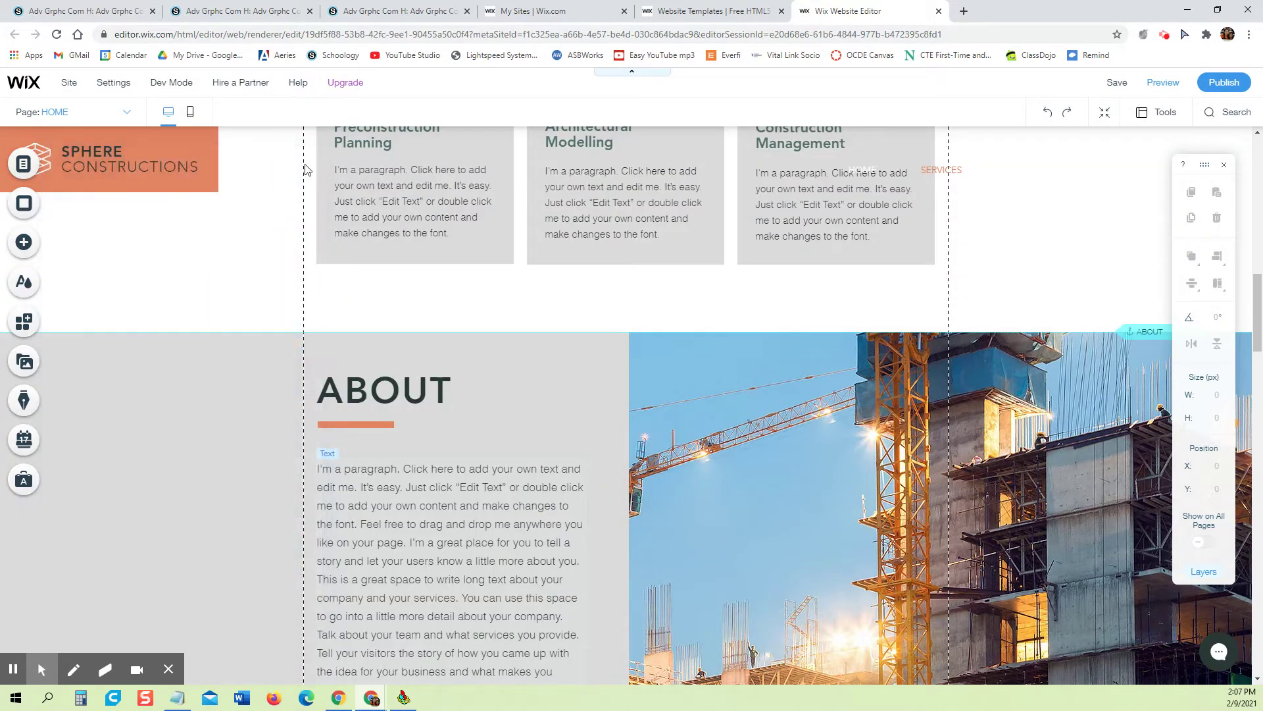
pyautogui.scroll(2, 716, 367)
pyautogui.scroll(10, 812, 344)
pyautogui.scroll(2, 810, 335)
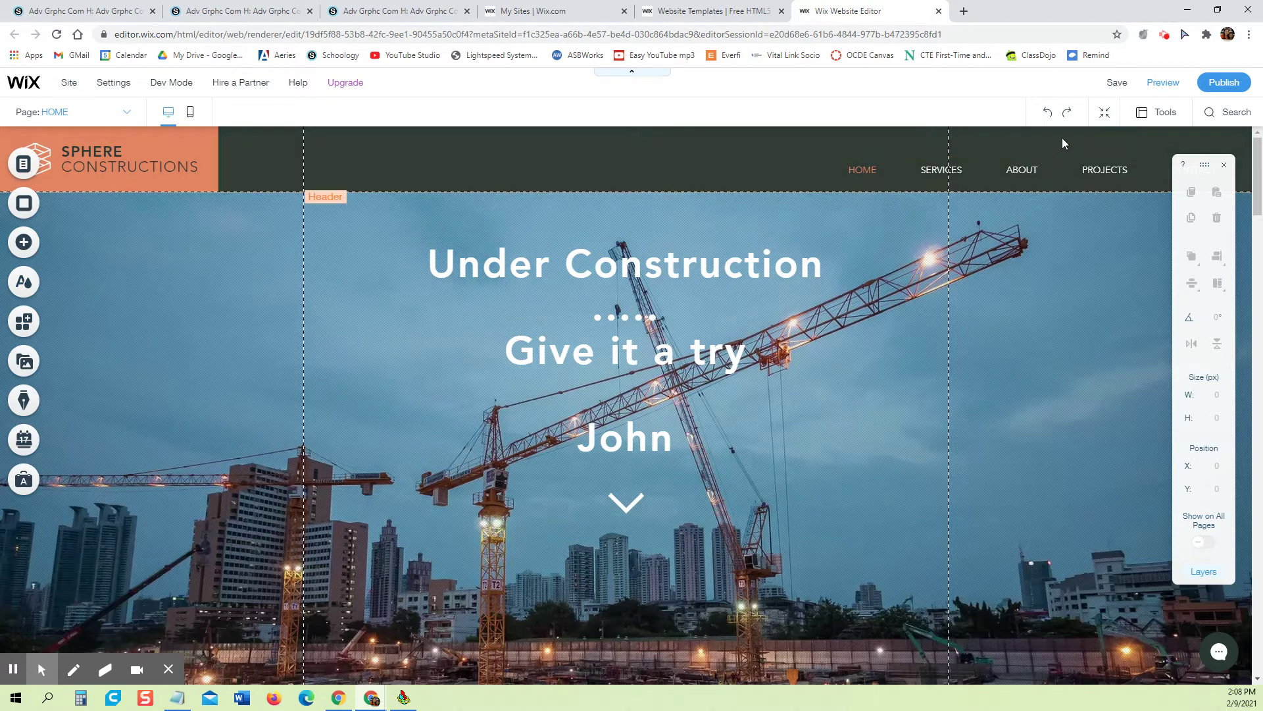
# Change the free domain name from my-site to john123 and save it.
pyautogui.click(1224, 83)
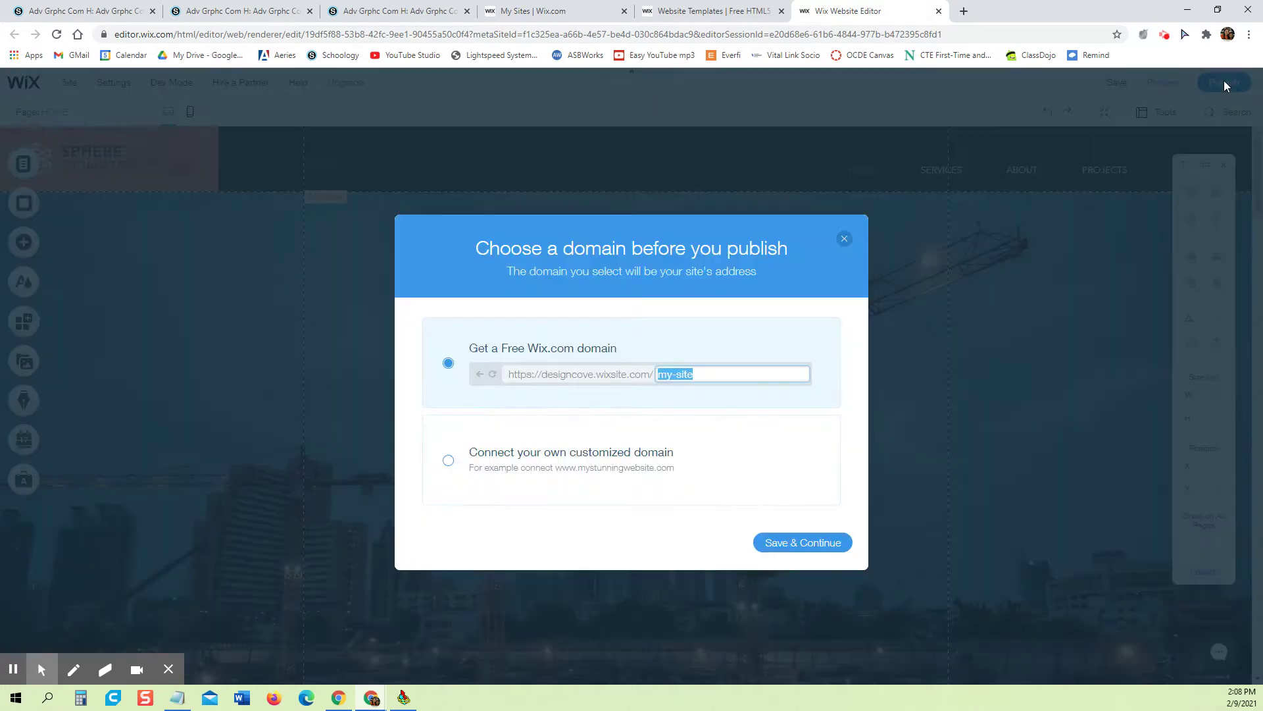
pyautogui.click(692, 368)
pyautogui.click(734, 376)
pyautogui.moveTo(718, 375); pyautogui.dragTo(641, 374)
pyautogui.write('john')
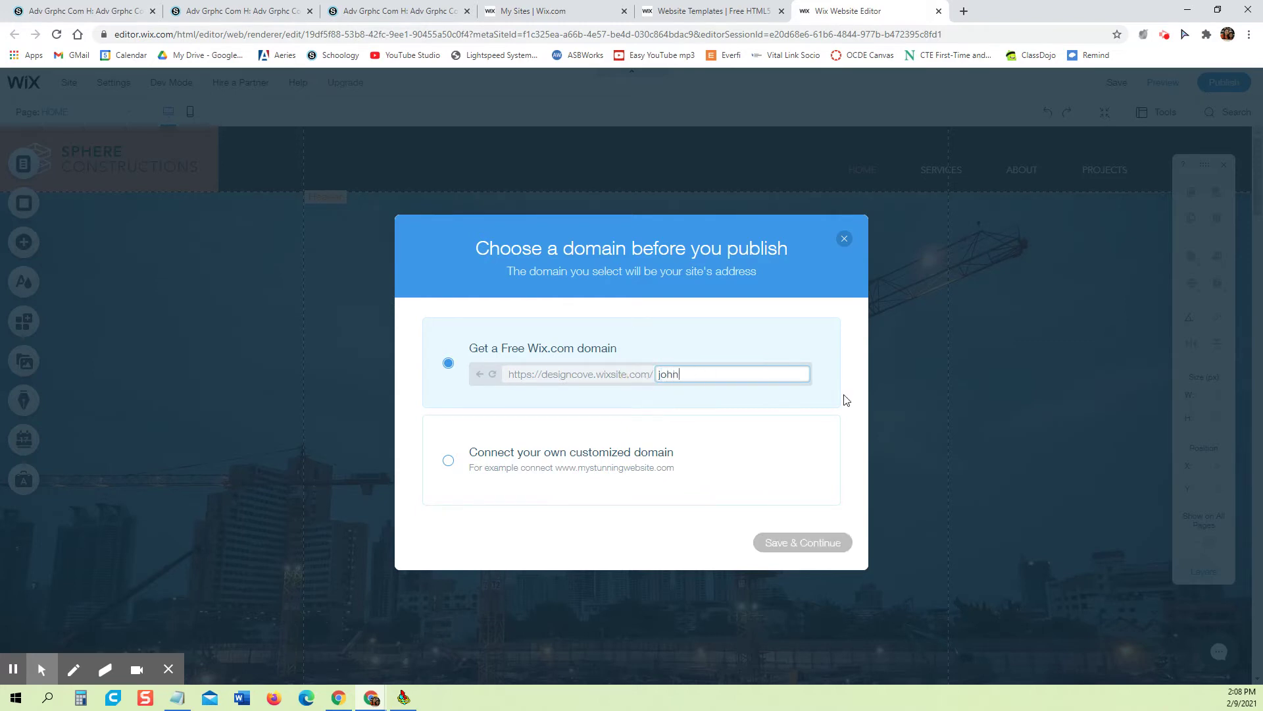
pyautogui.write('123')
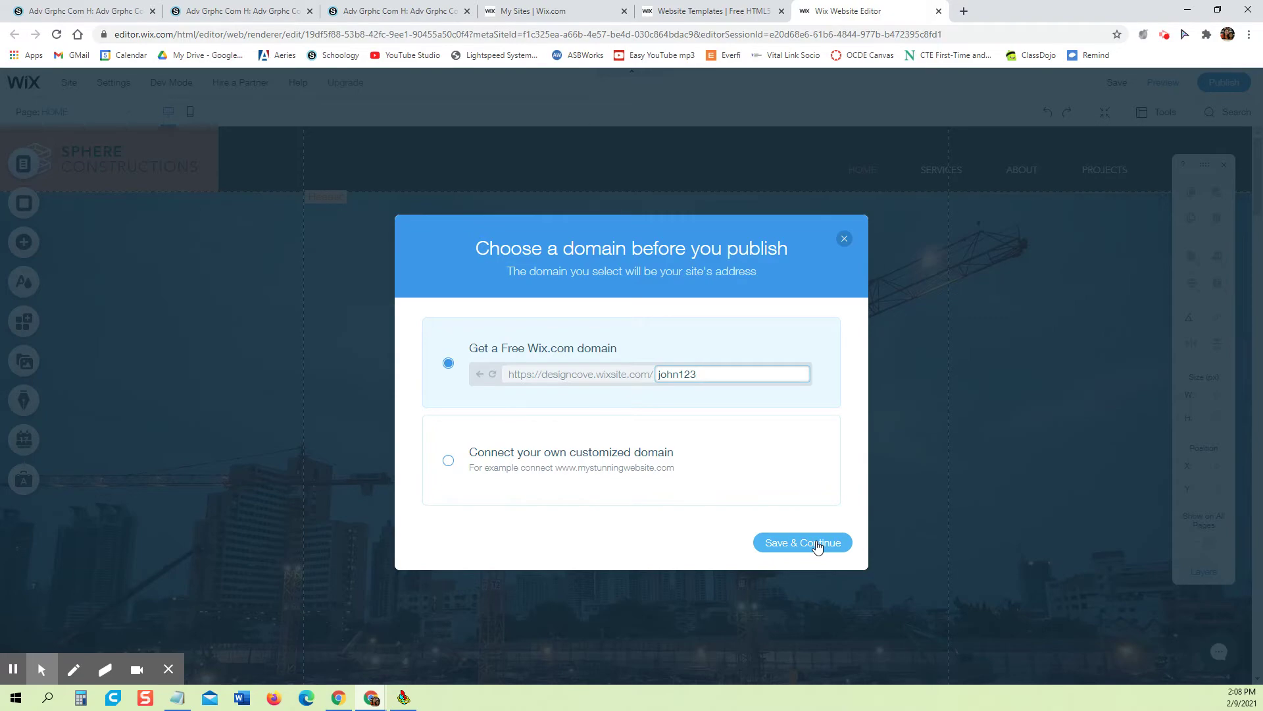
pyautogui.click(818, 545)
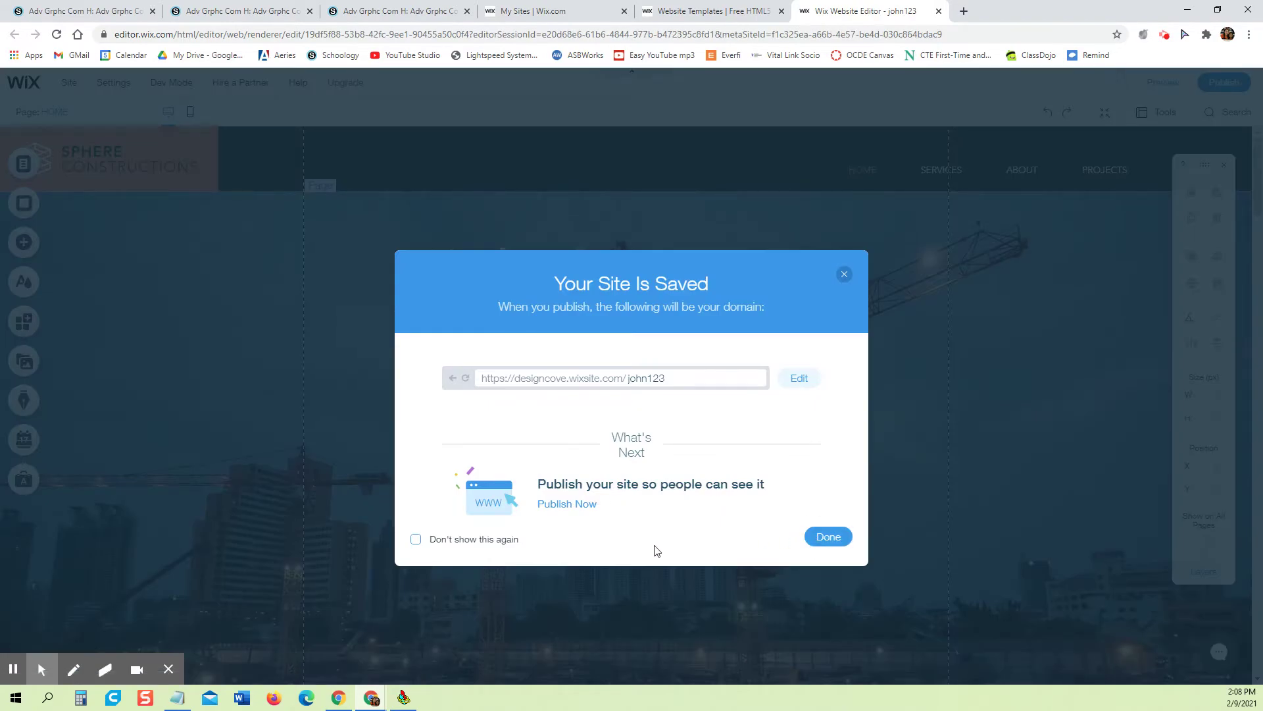
# Dismiss the saved confirmation and select the live site's web address.
pyautogui.click(829, 537)
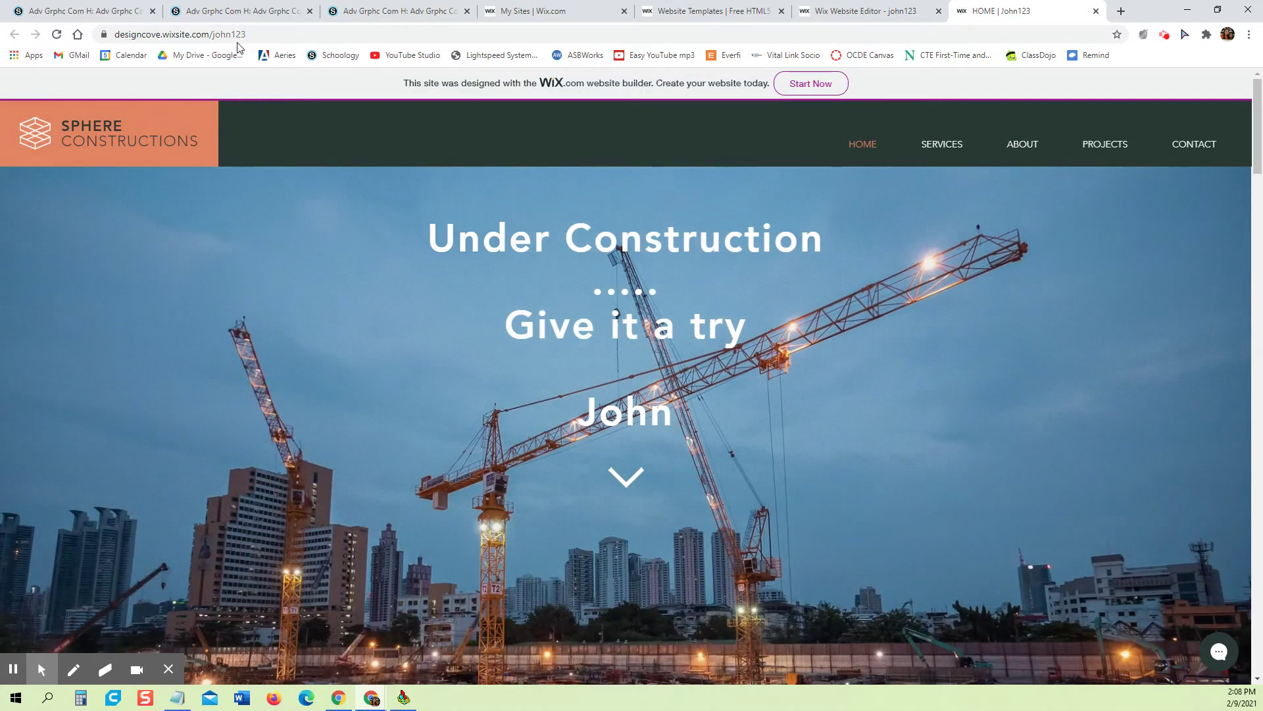
pyautogui.click(280, 33)
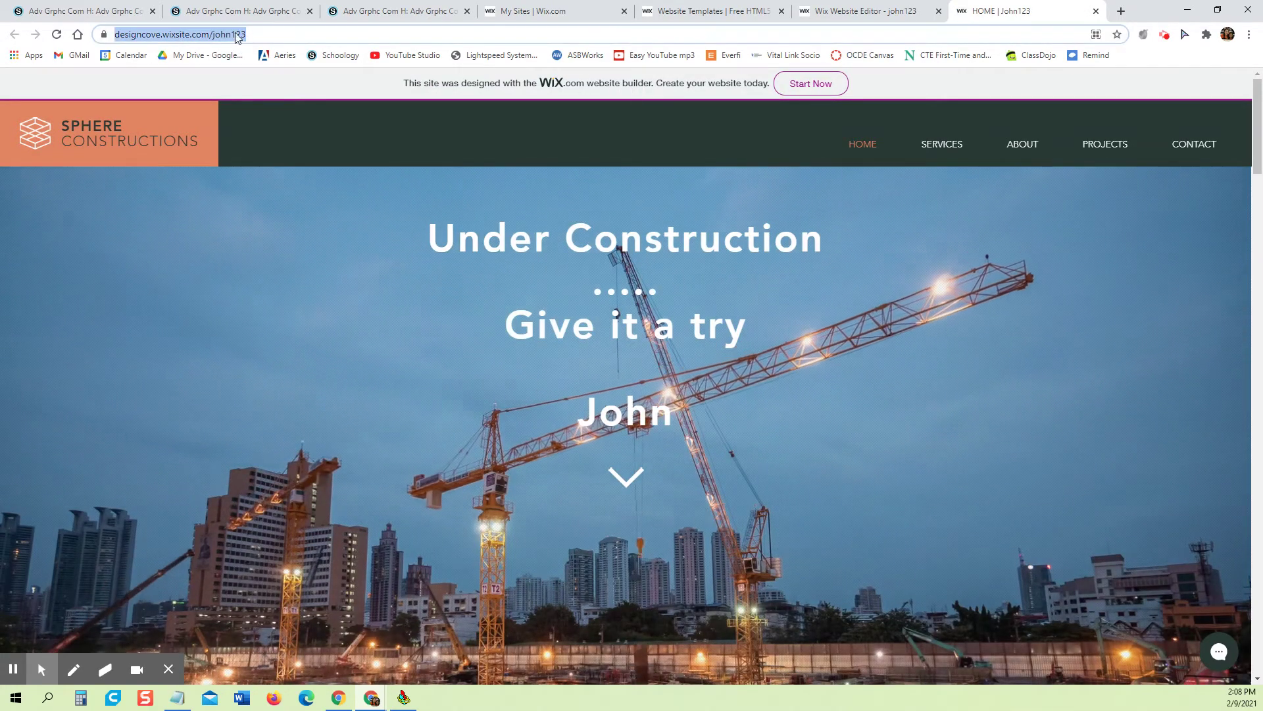
pyautogui.click(279, 33)
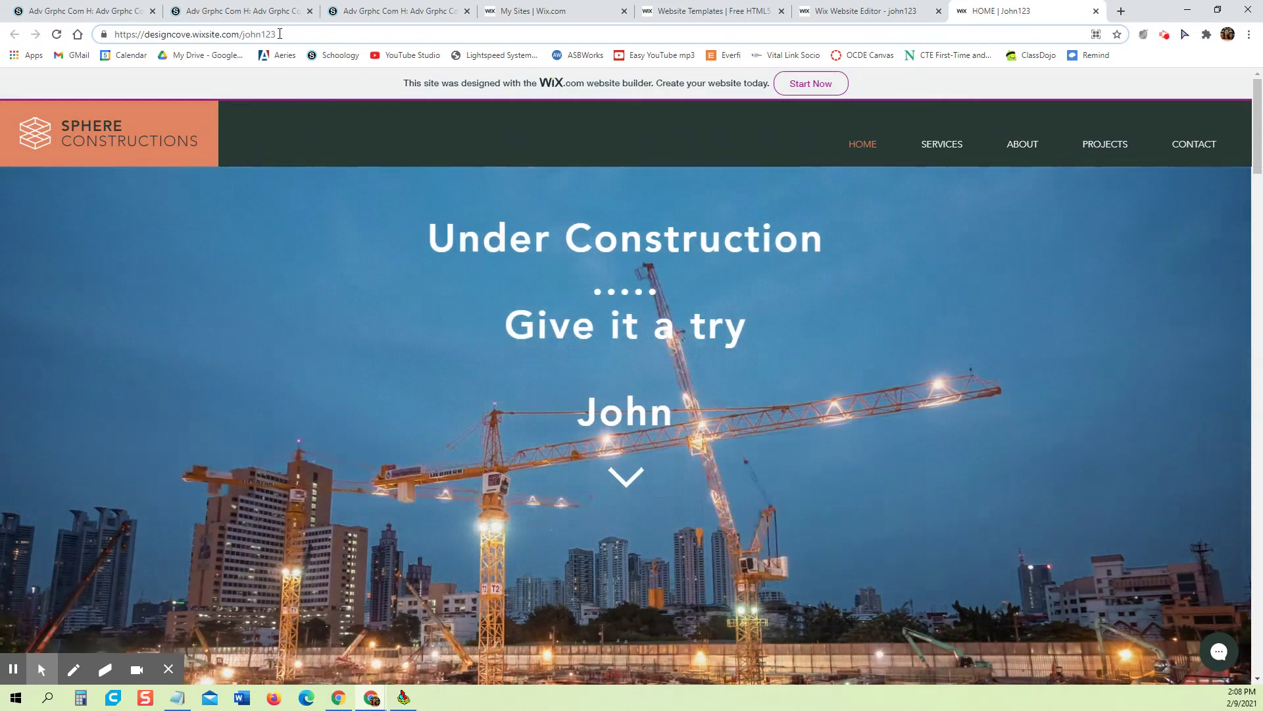
pyautogui.moveTo(280, 33); pyautogui.dragTo(113, 33)
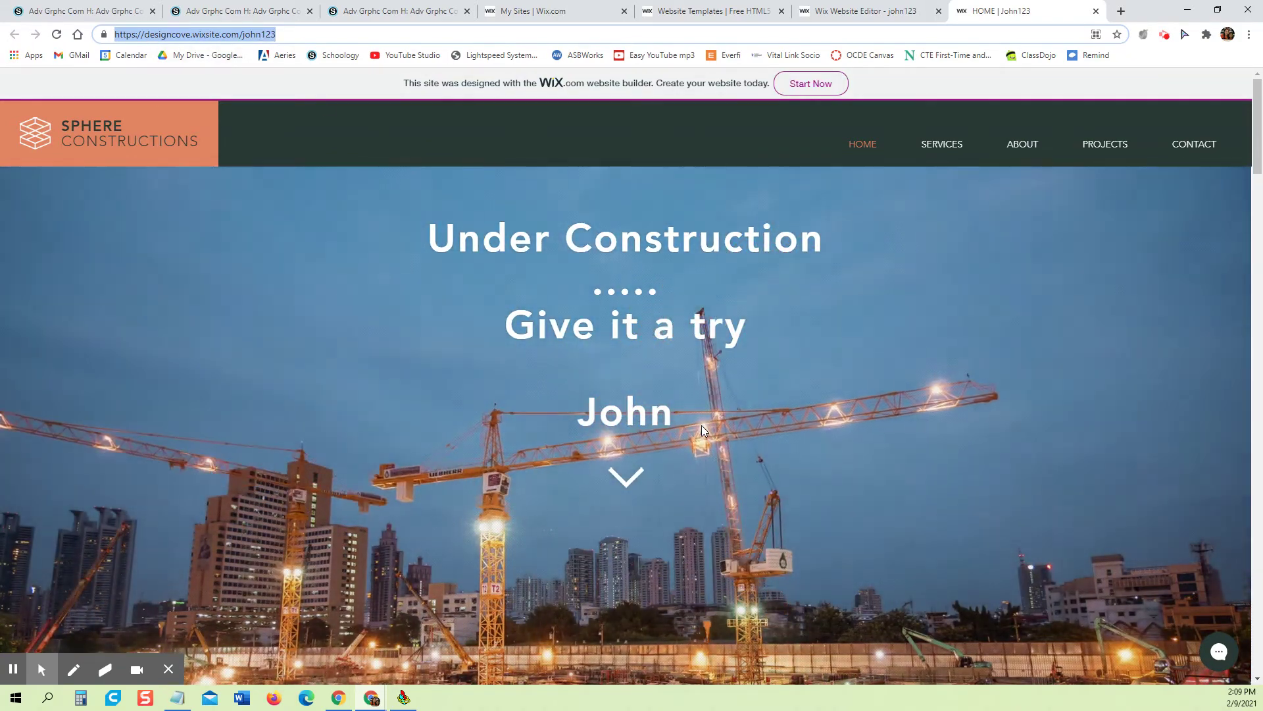
# Scroll the live site down to Services and back up to the hero.
pyautogui.scroll(-4, 701, 425)
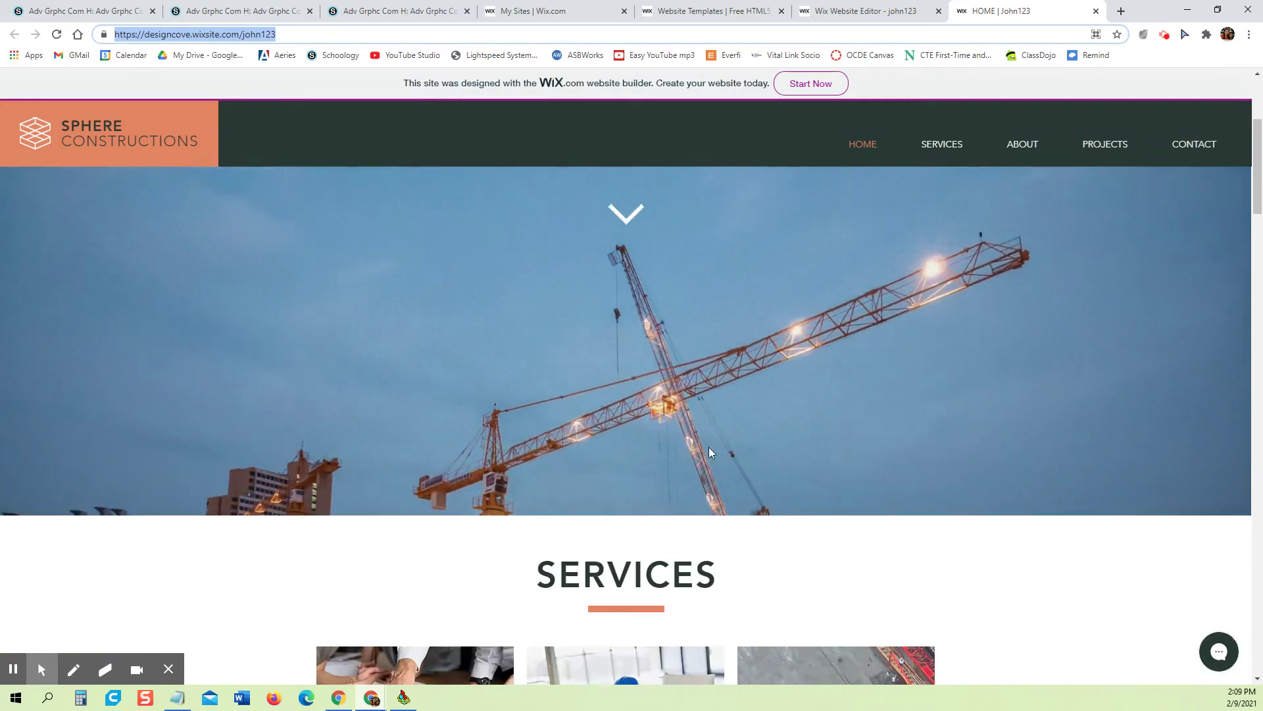
pyautogui.scroll(-7, 720, 499)
pyautogui.scroll(12, 720, 500)
pyautogui.scroll(-1, 720, 500)
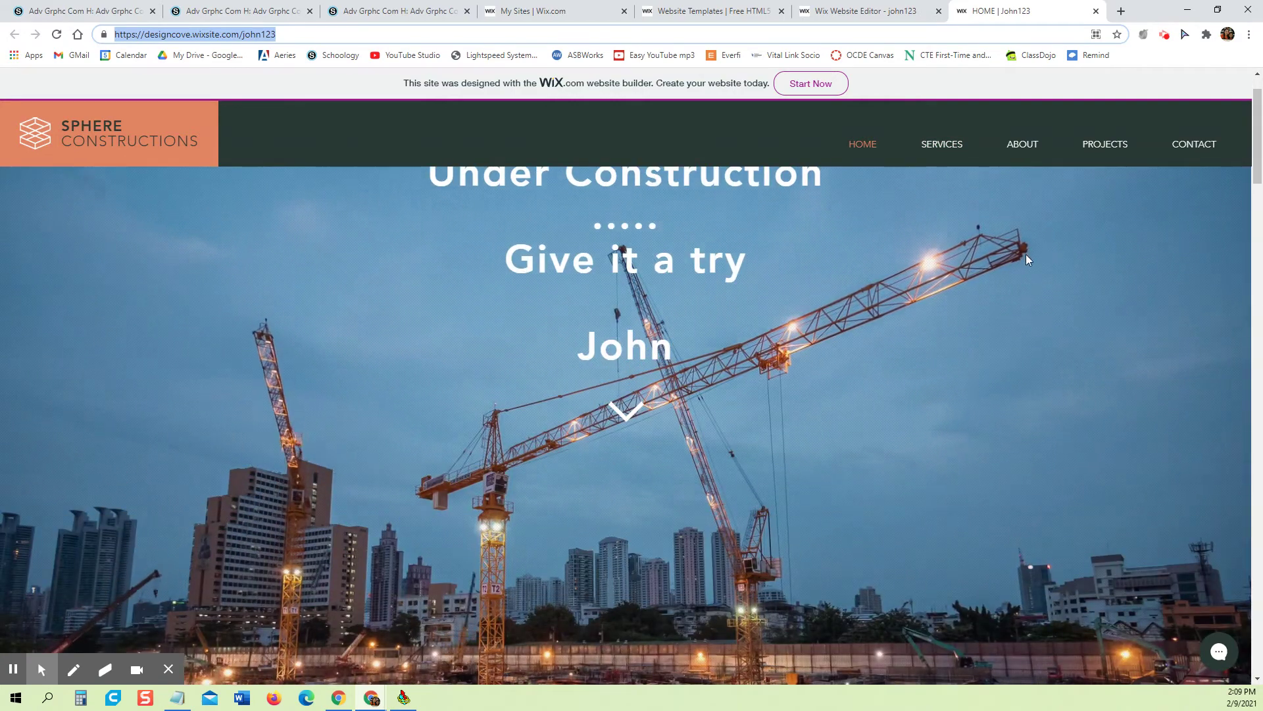
# Close the live site tab, dismiss the Congratulations and mobile-check dialogs, and exit the Wix Editor.
pyautogui.click(1096, 11)
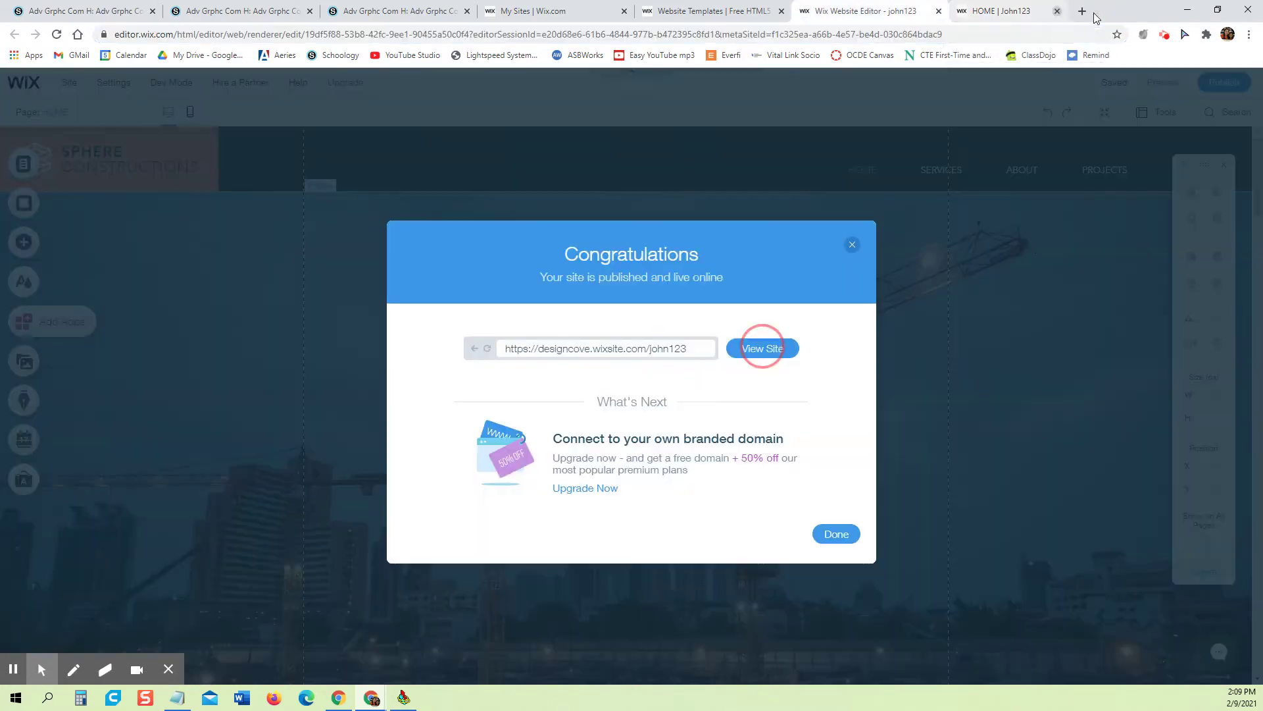
pyautogui.click(852, 245)
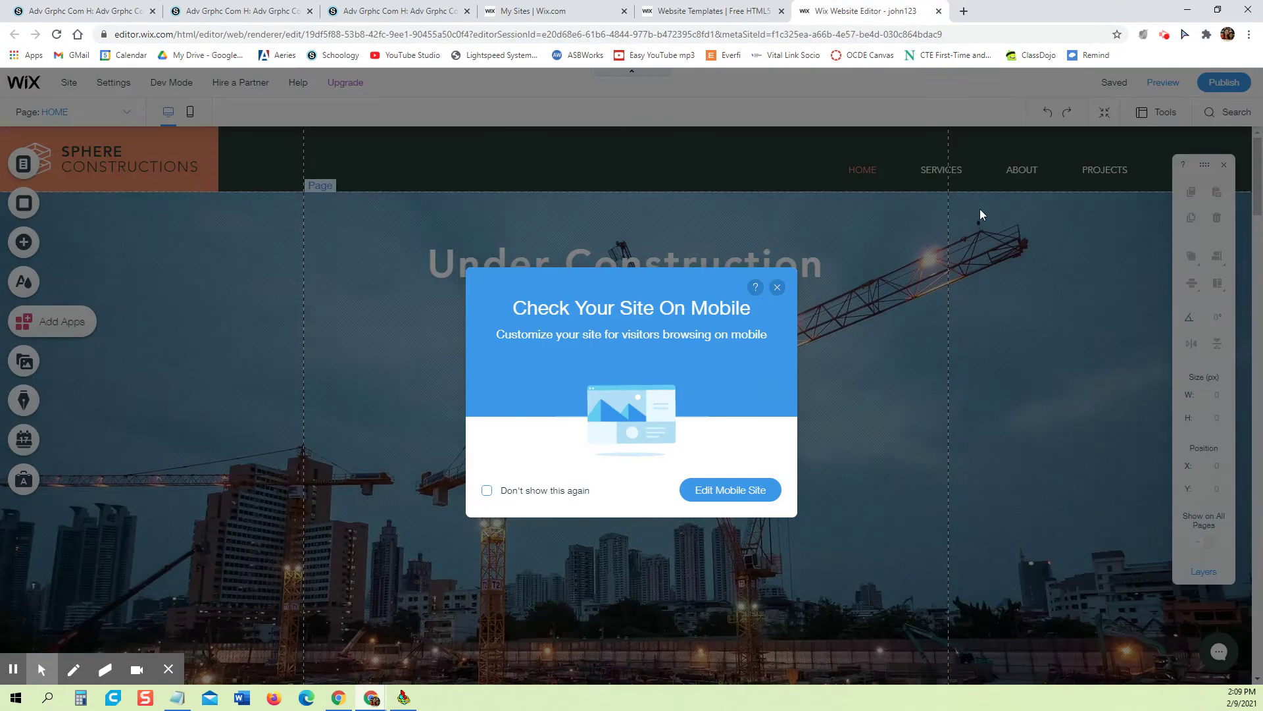
pyautogui.click(778, 288)
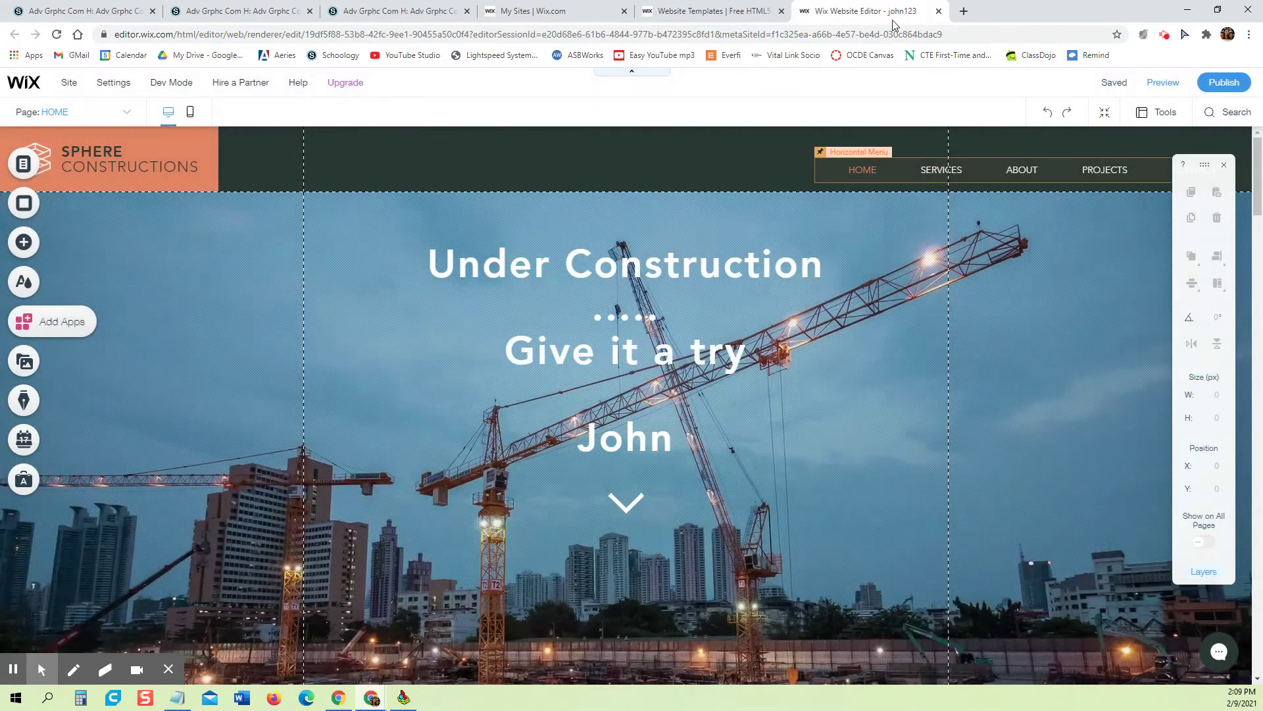
pyautogui.click(939, 12)
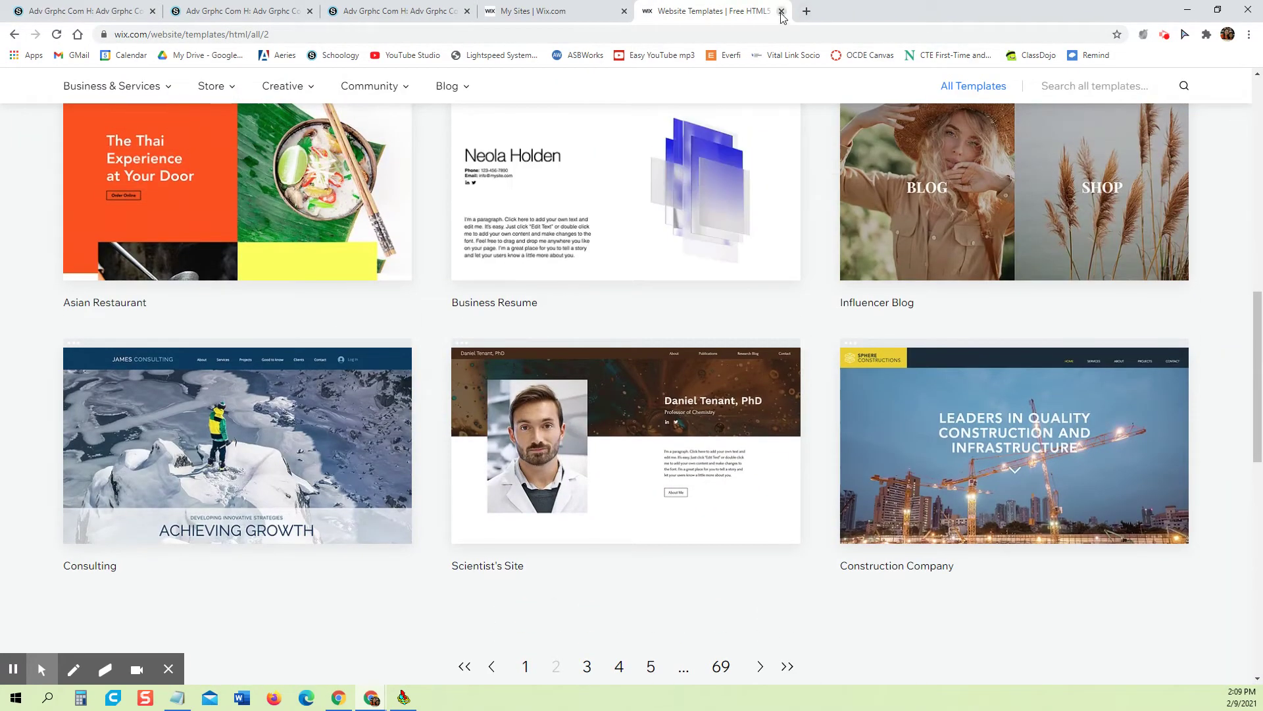
# Close the template gallery, refresh My Sites, and open the new construction site's dashboard.
pyautogui.click(781, 11)
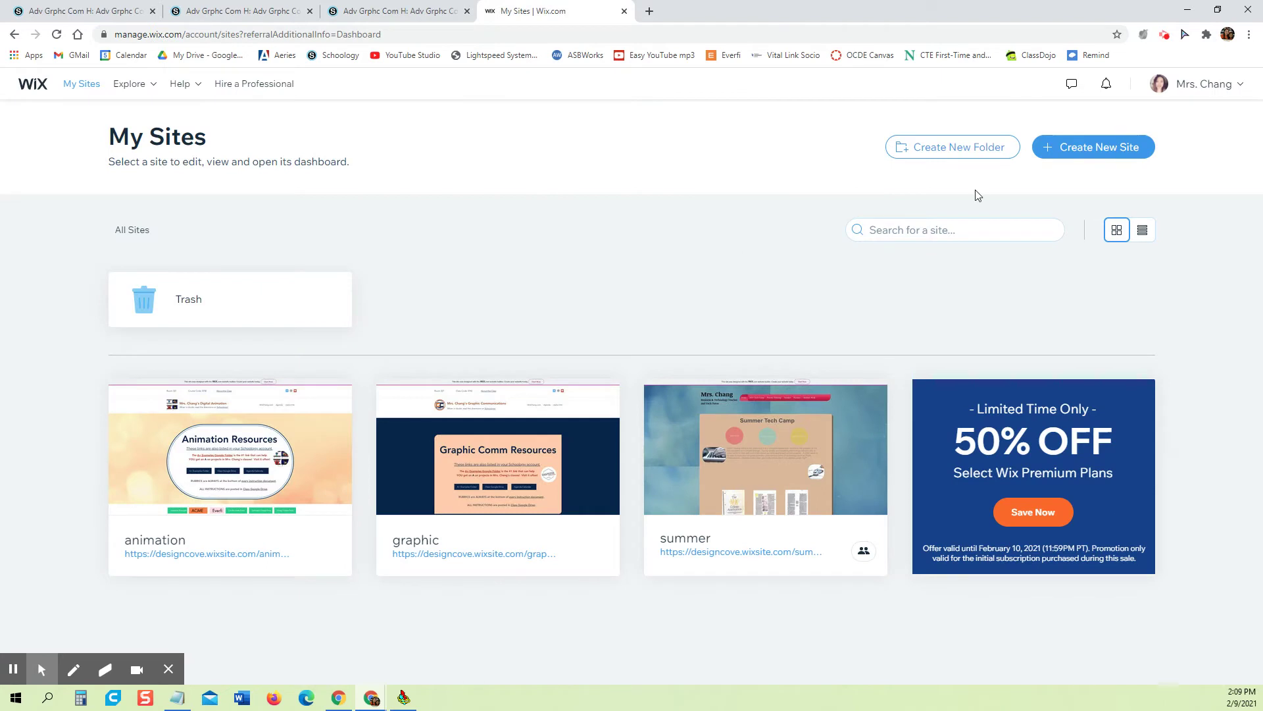
pyautogui.click(81, 85)
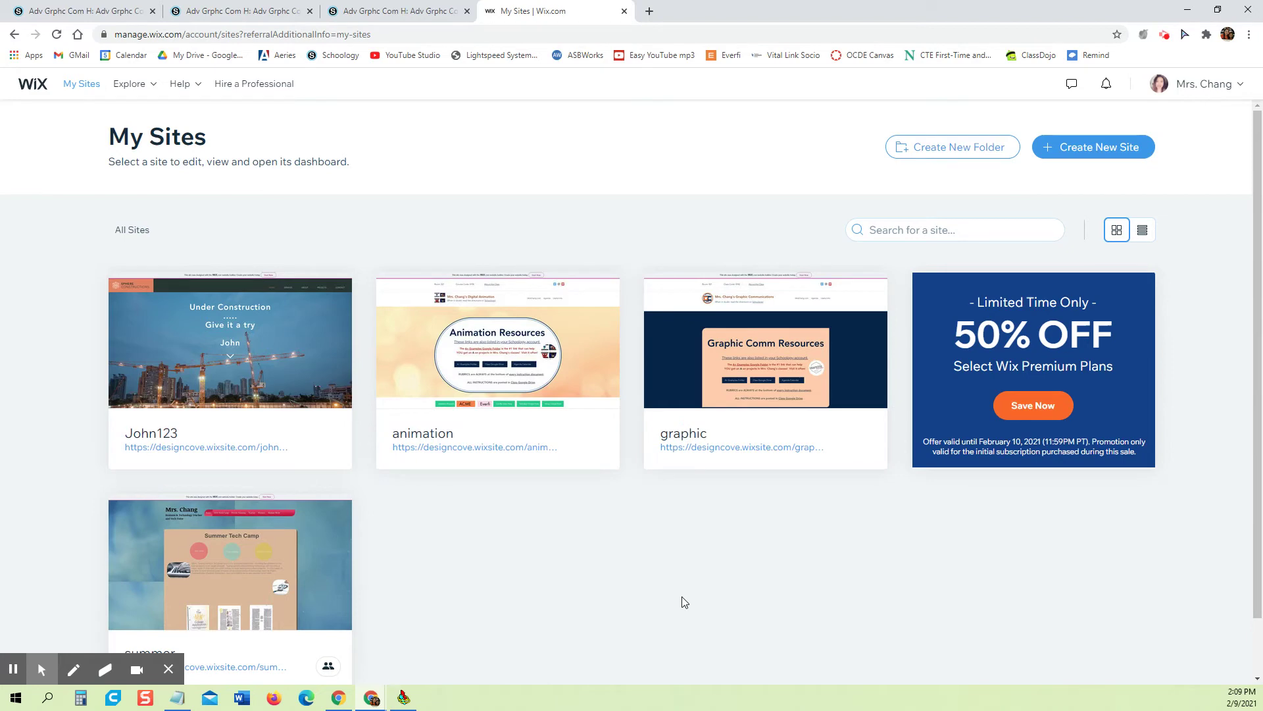
pyautogui.moveTo(245, 404)
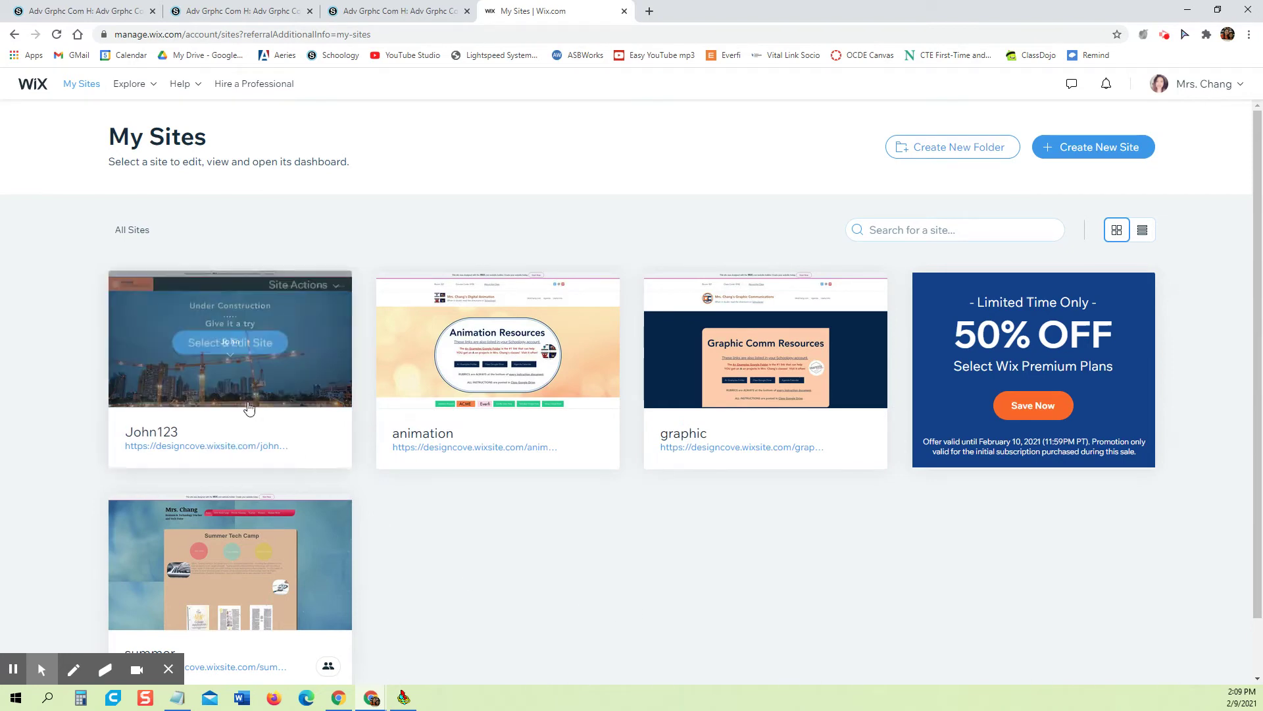
pyautogui.click(227, 338)
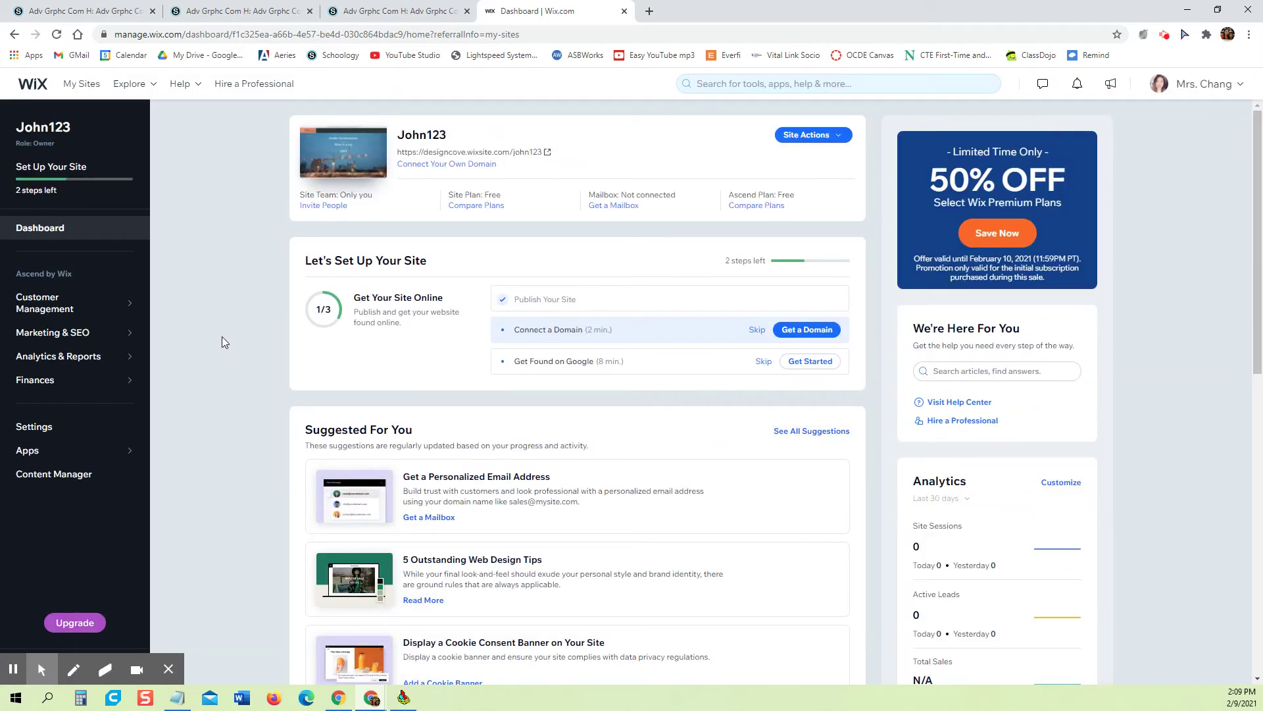
# Open the Rename Site dialog from Site Actions and focus the Site Name field.
pyautogui.click(817, 140)
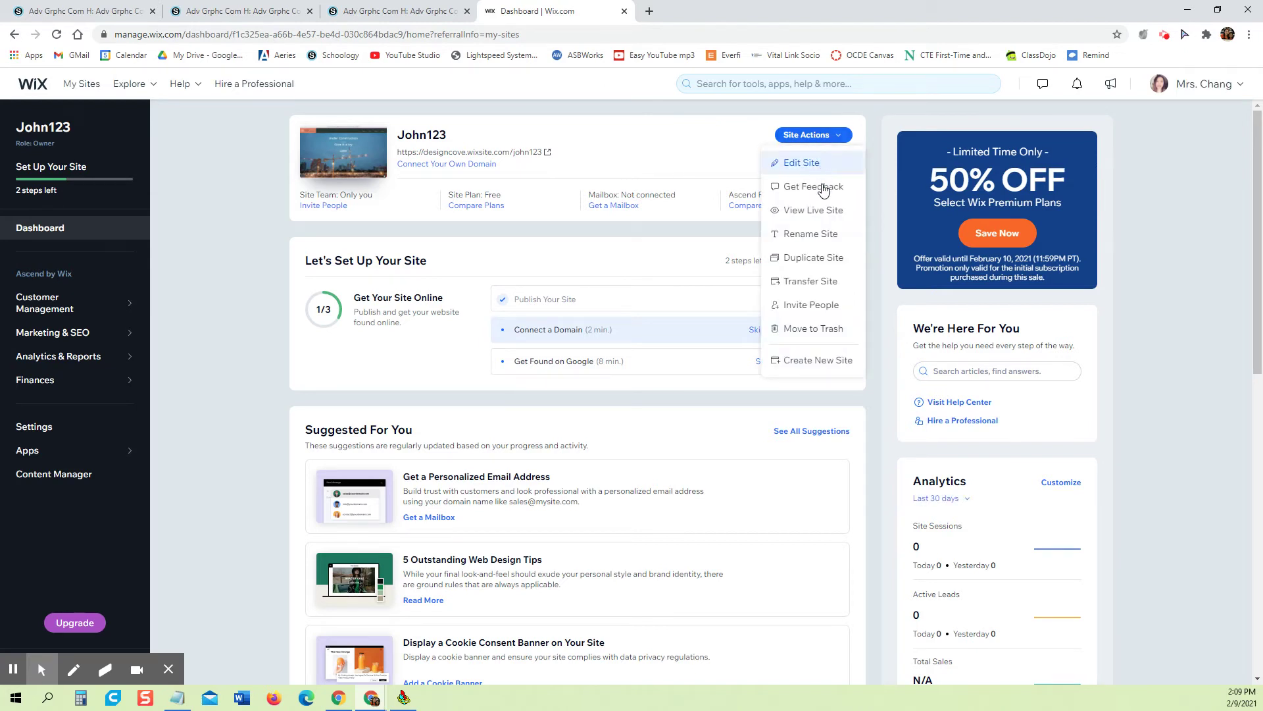
pyautogui.click(834, 239)
pyautogui.click(534, 269)
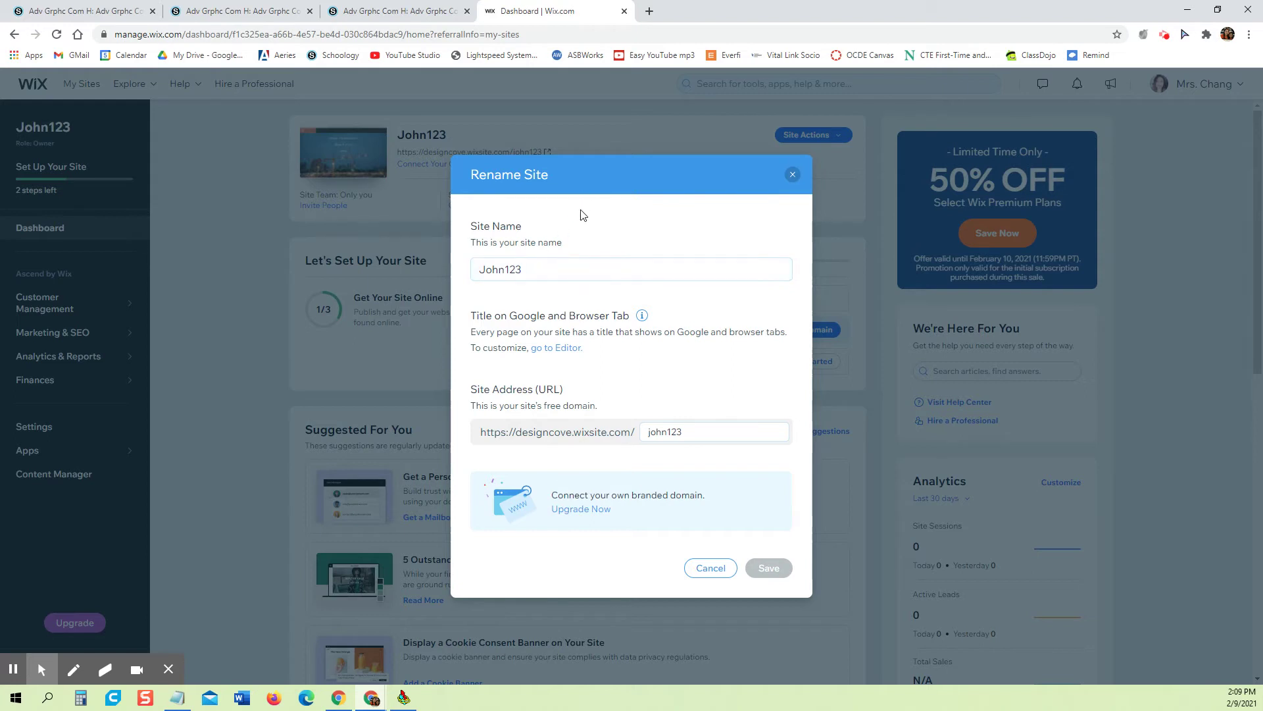
pyautogui.click(650, 11)
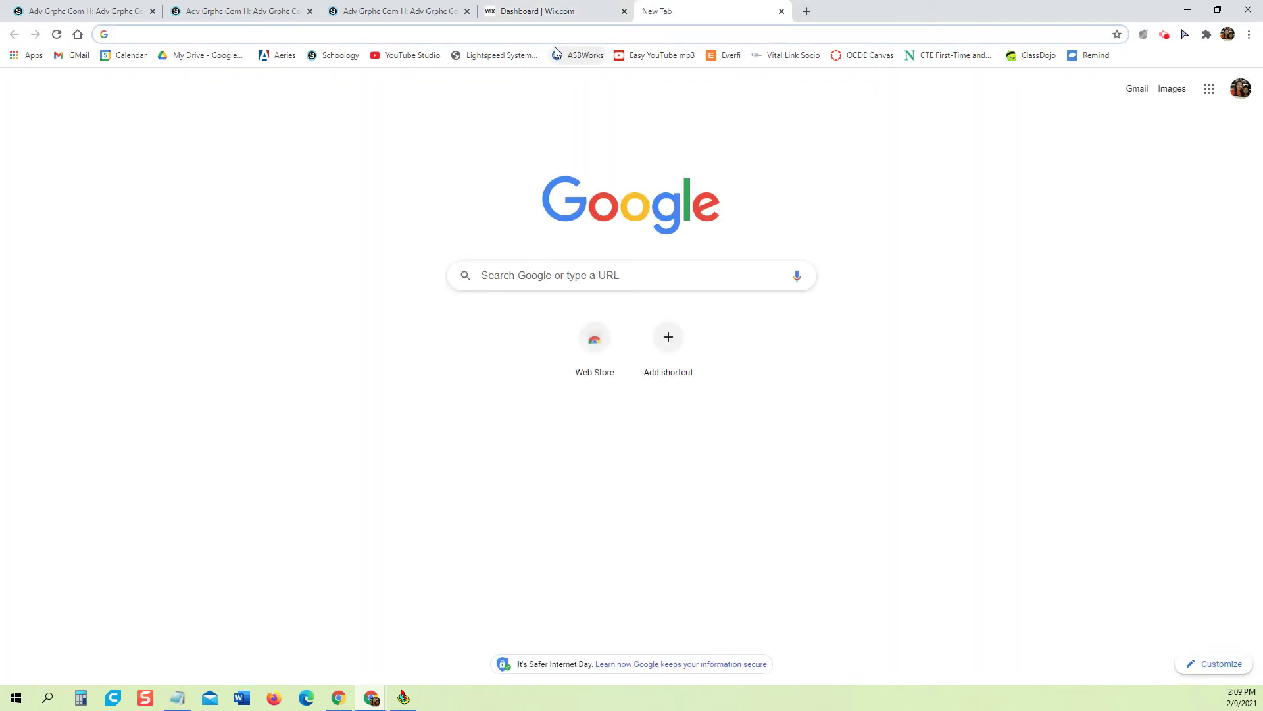
pyautogui.write('my')
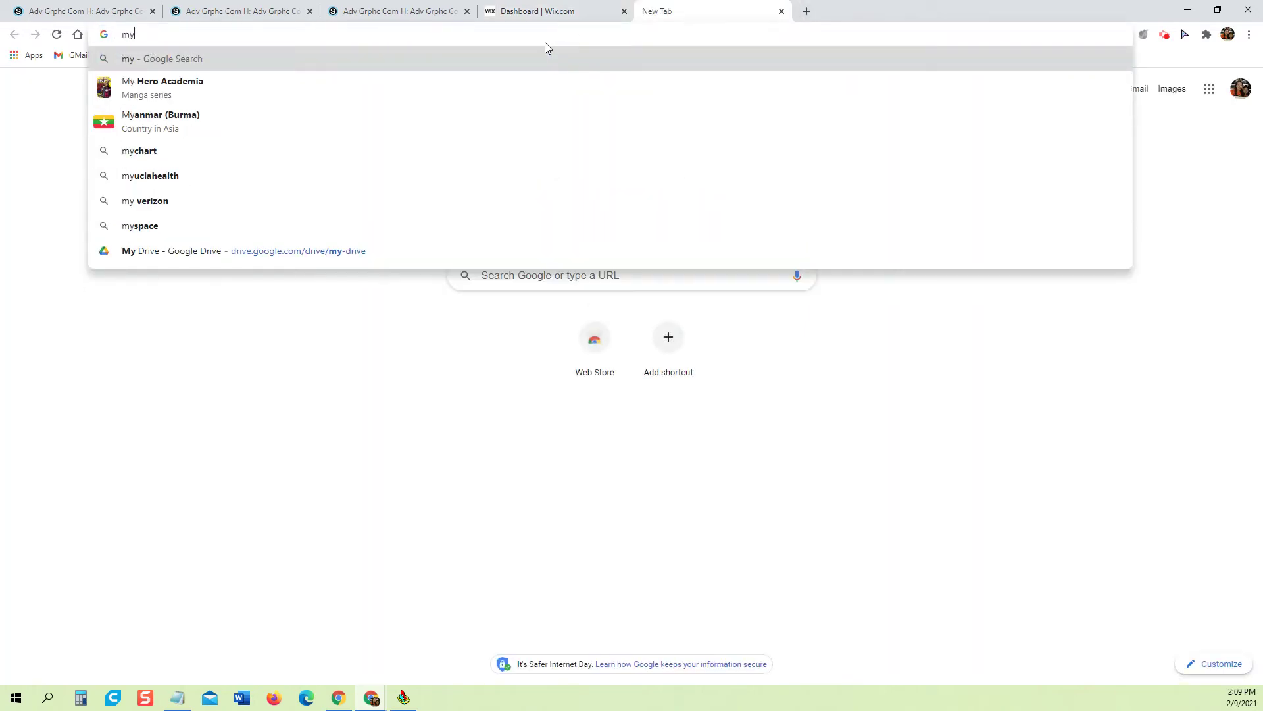
pyautogui.click(543, 11)
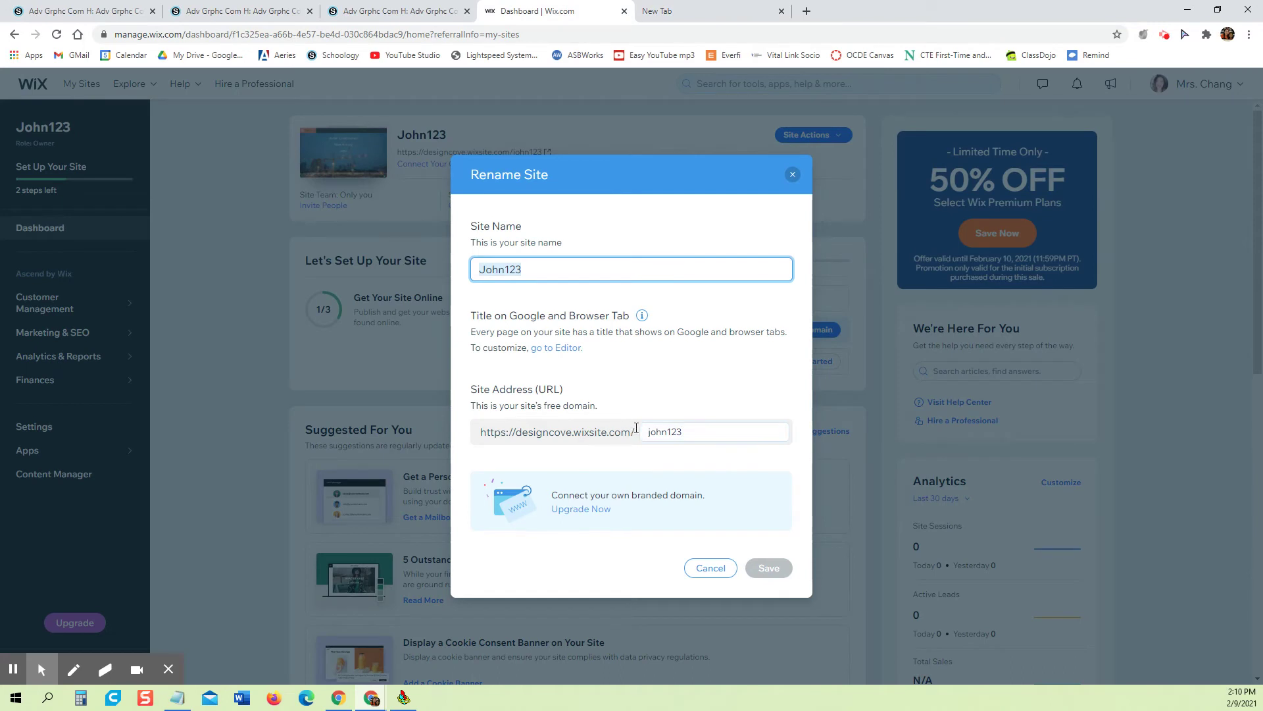
pyautogui.moveTo(635, 432); pyautogui.dragTo(483, 431)
pyautogui.hotkey('ctrl', 'c')
pyautogui.click(691, 11)
pyautogui.write('my')
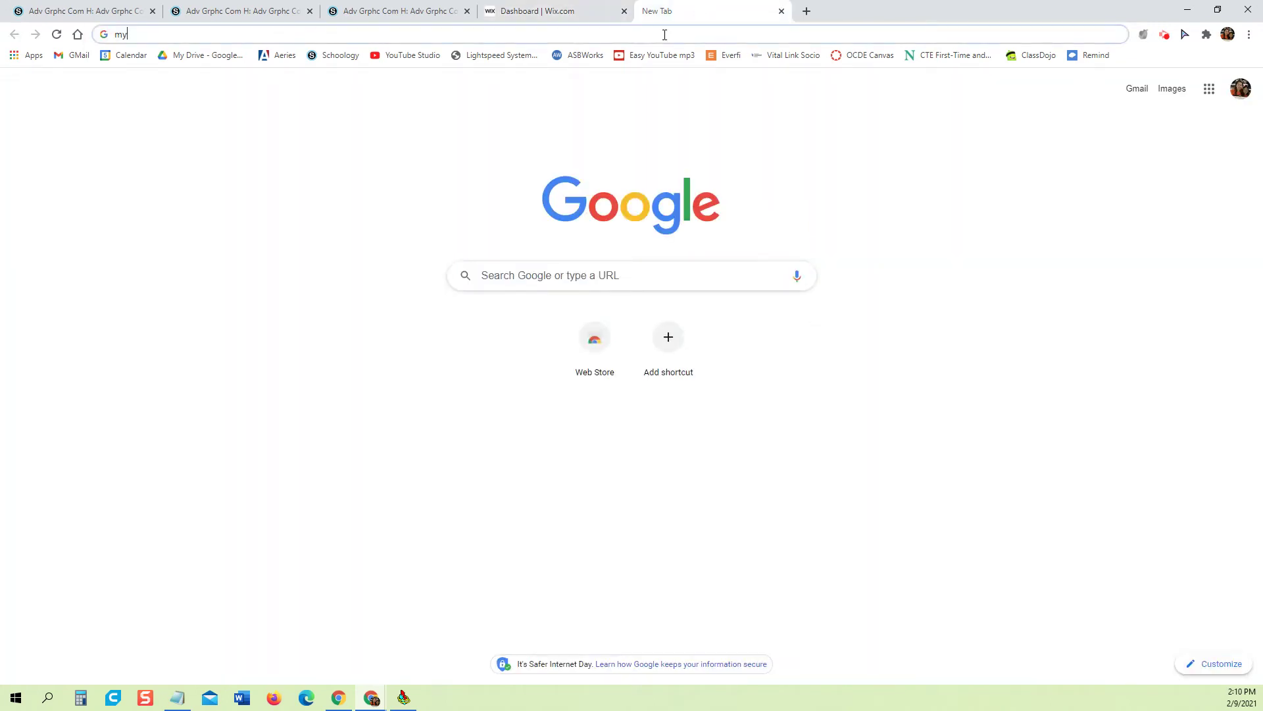
pyautogui.hotkey('ctrl', 'v')
pyautogui.write('john123')
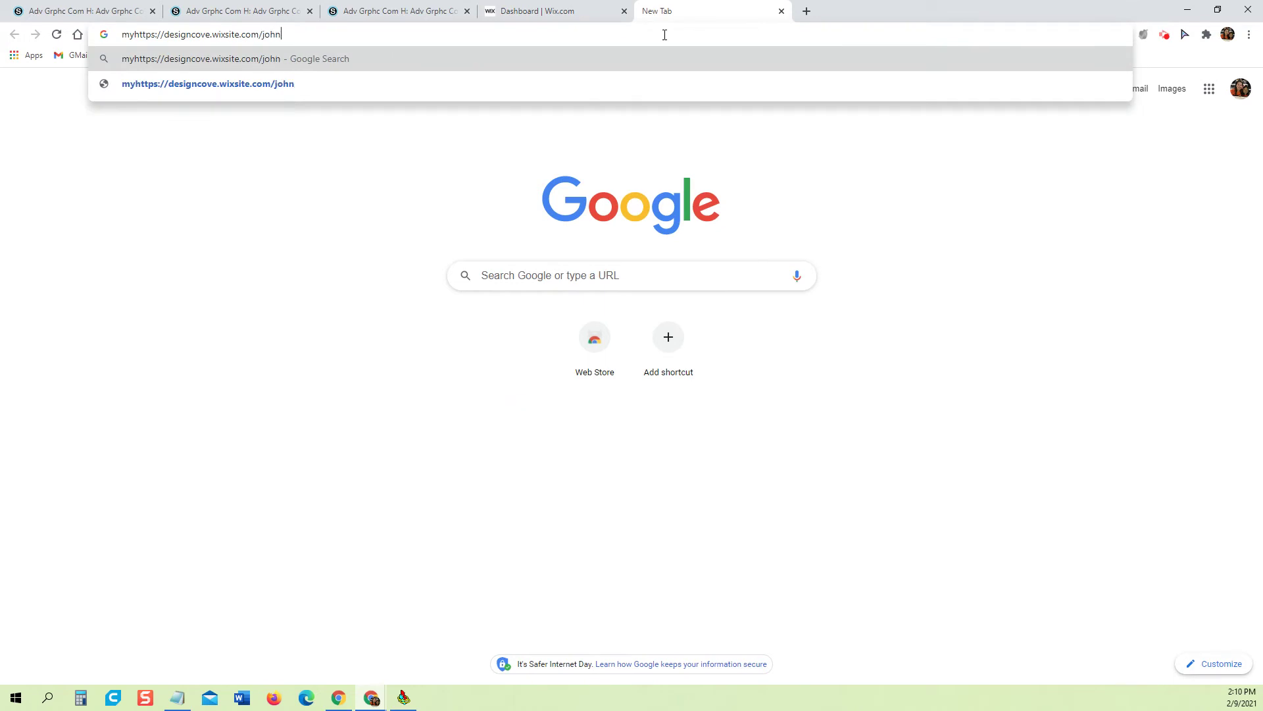
pyautogui.press('Return')
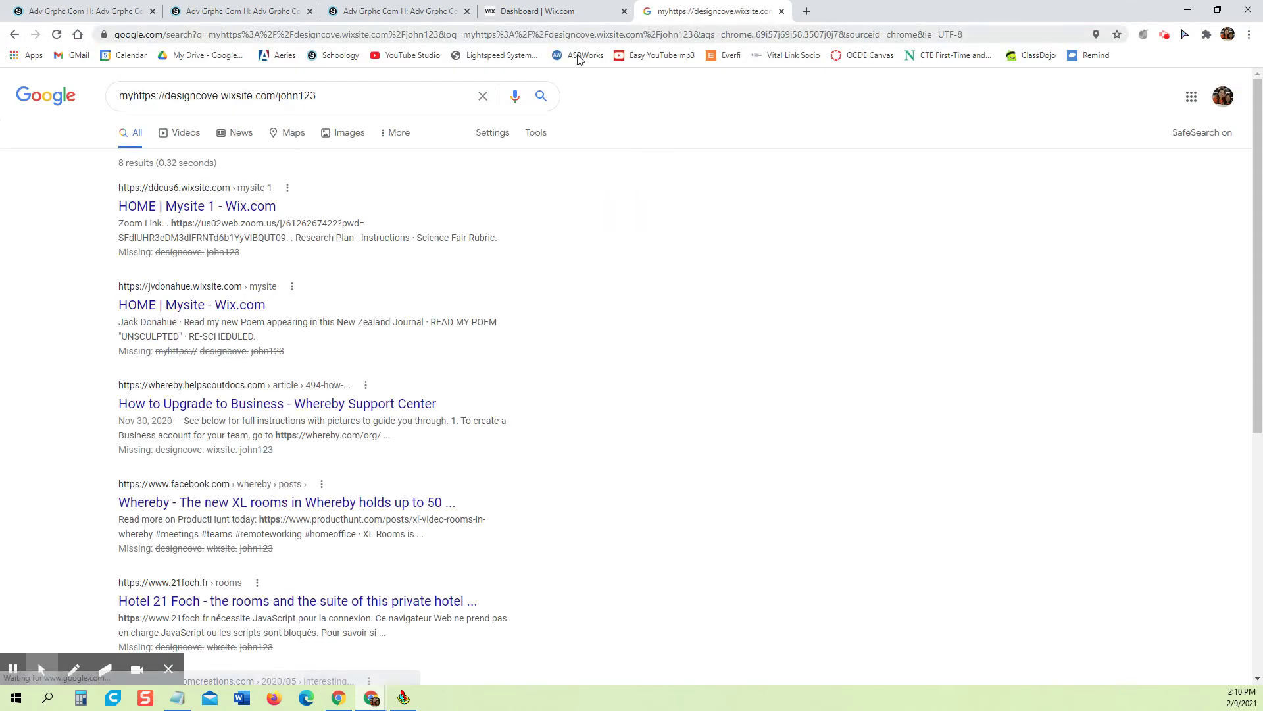
pyautogui.click(359, 37)
pyautogui.hotkey('ctrl', 'v')
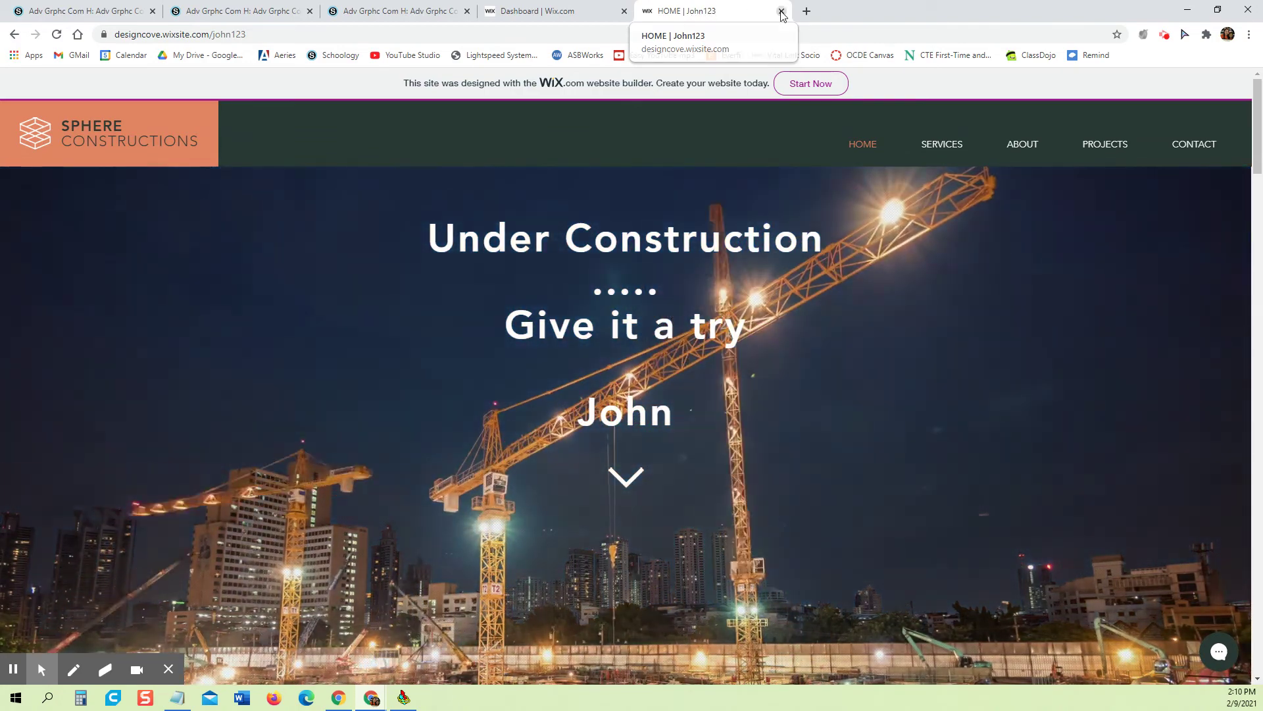
pyautogui.middleClick(711, 14)
# Rename the site to 'My 1st Wix', change its wixsite.com address ending, and save.
pyautogui.click(564, 269)
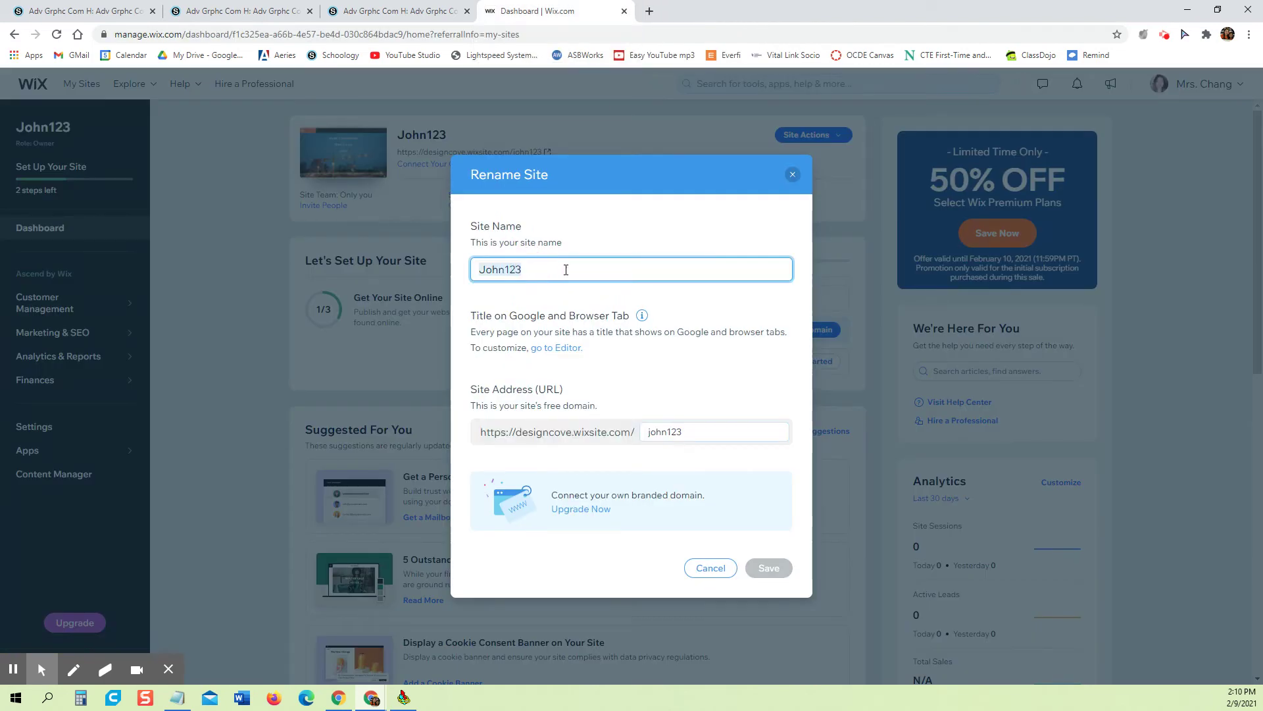
pyautogui.hotkey('ctrl', 'a')
pyautogui.write('M')
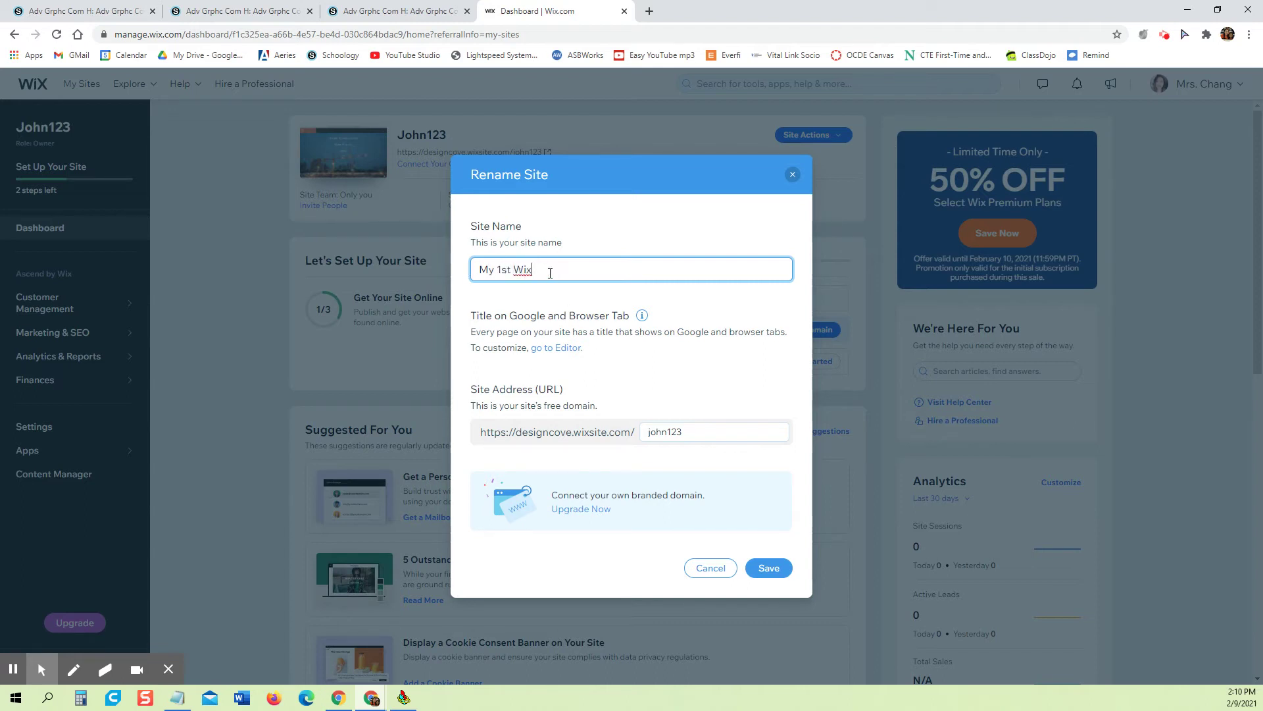
pyautogui.click(711, 438)
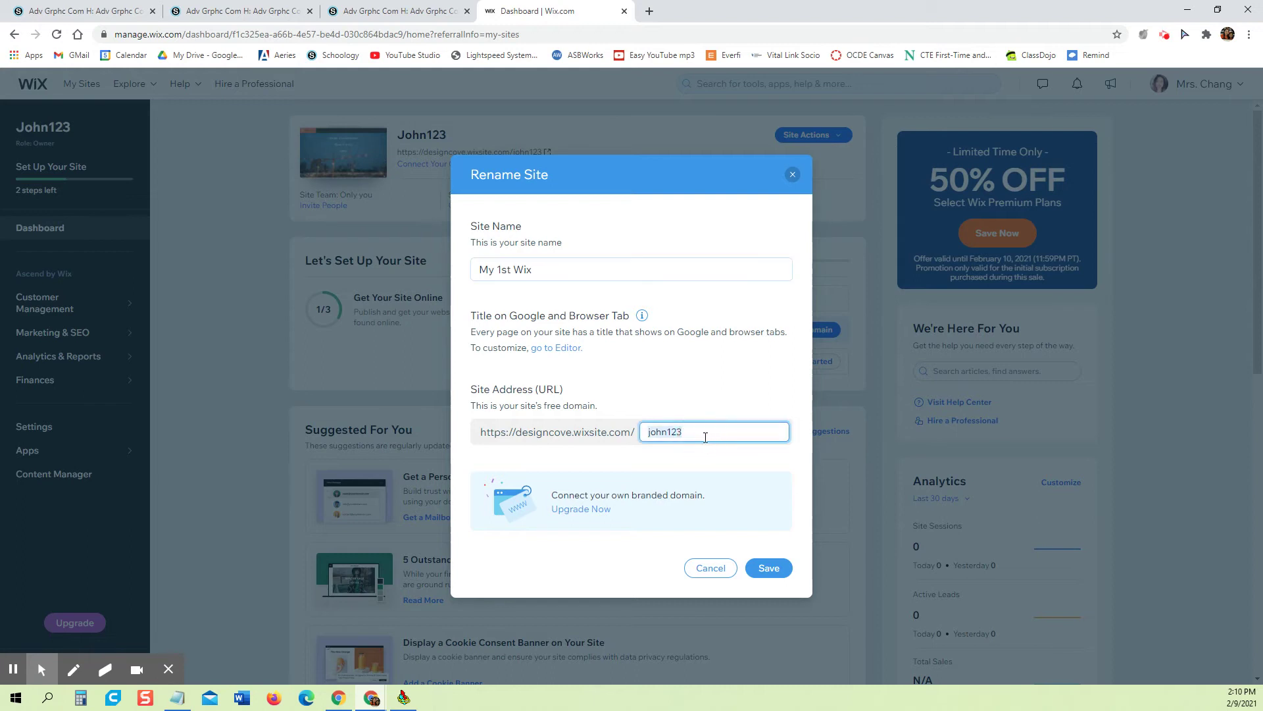
pyautogui.doubleClick(703, 431)
pyautogui.click(705, 429)
pyautogui.click(772, 567)
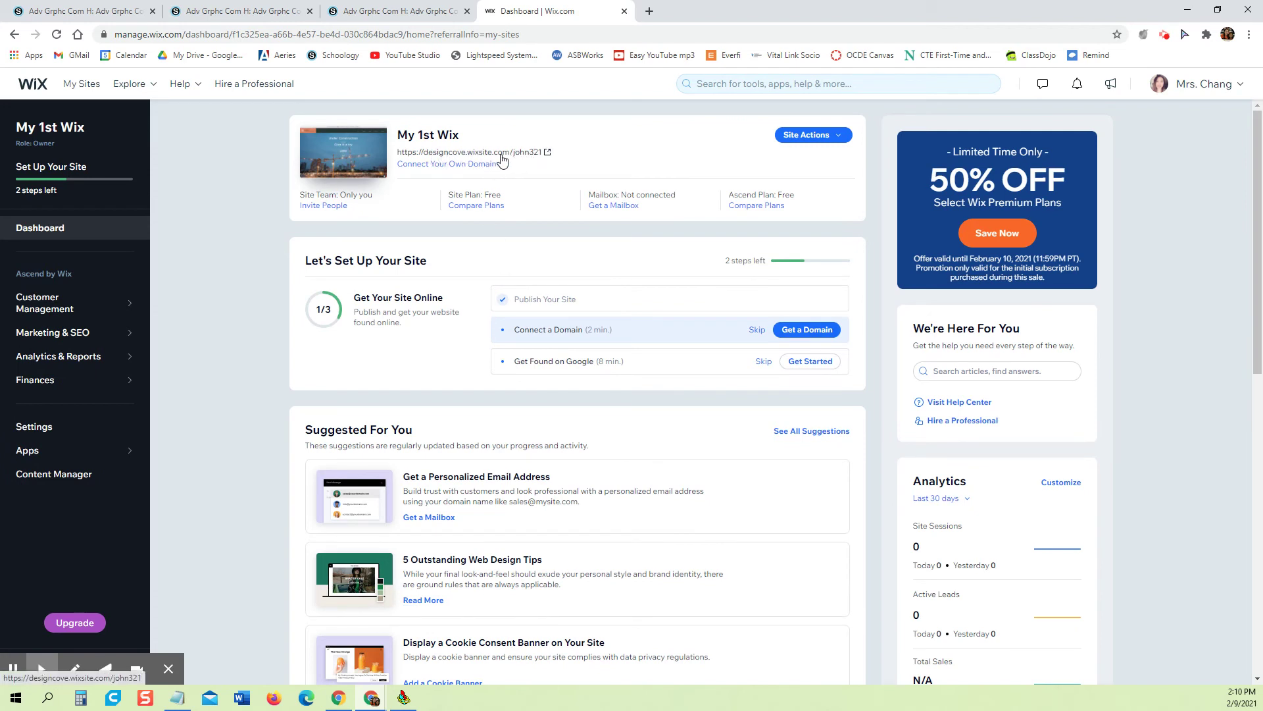
# View the renamed 'My 1st Wix' site live at its new address and scroll its hero.
pyautogui.click(549, 154)
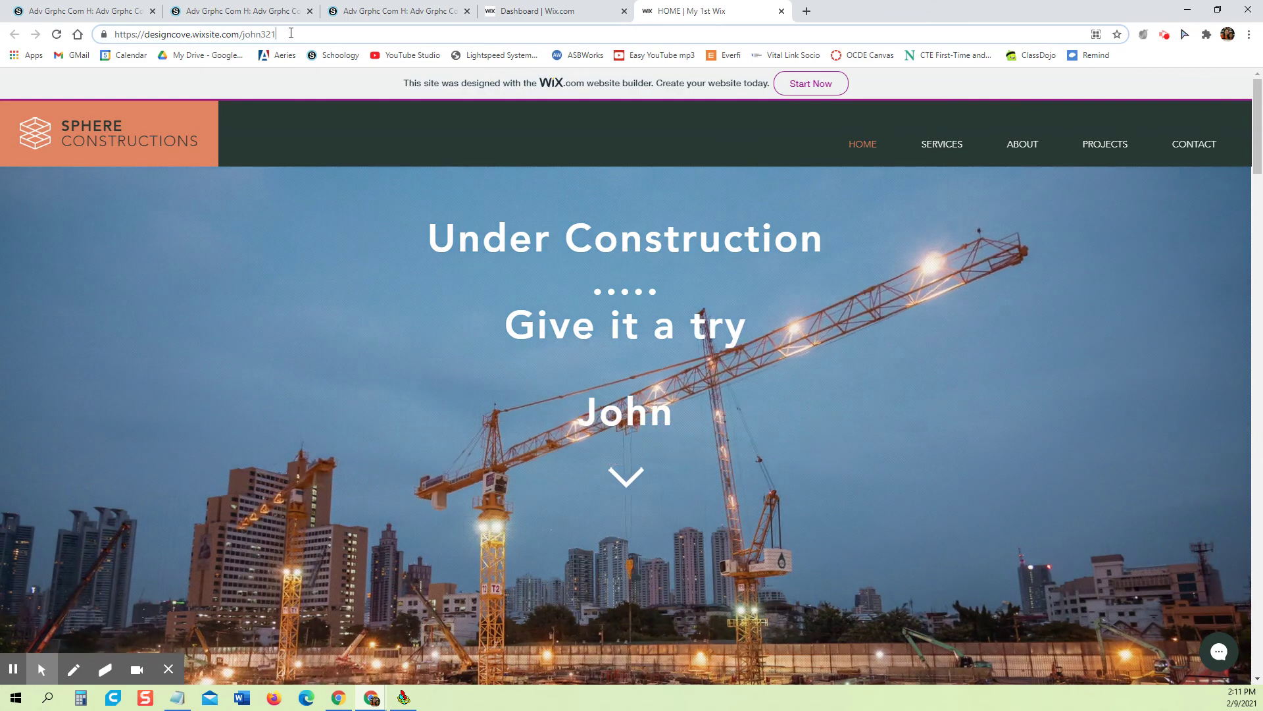
pyautogui.click(211, 34)
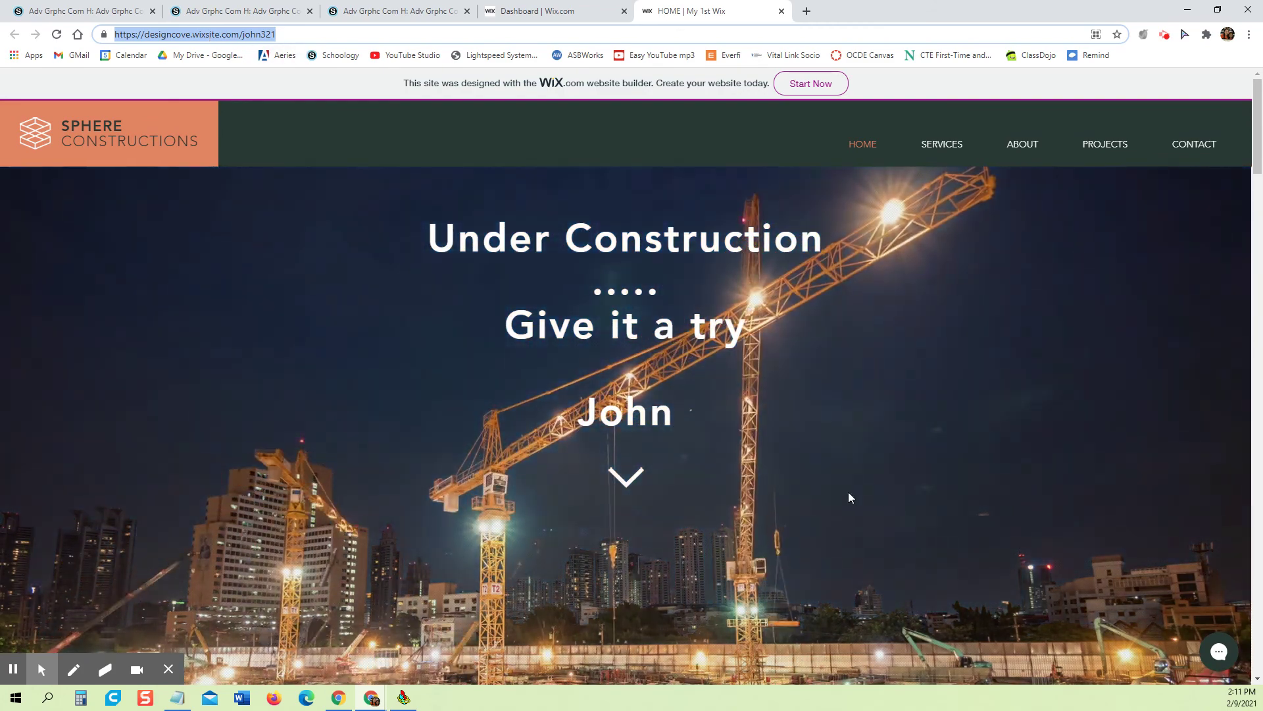
pyautogui.scroll(-2, 878, 498)
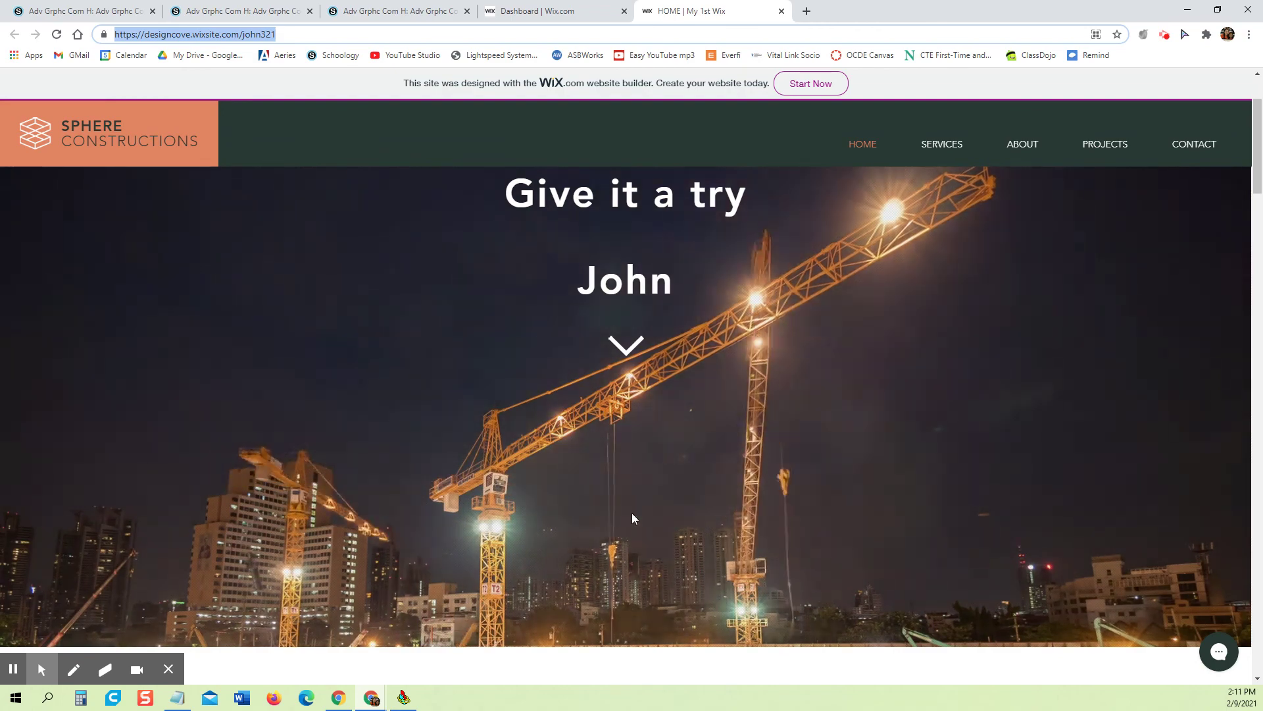